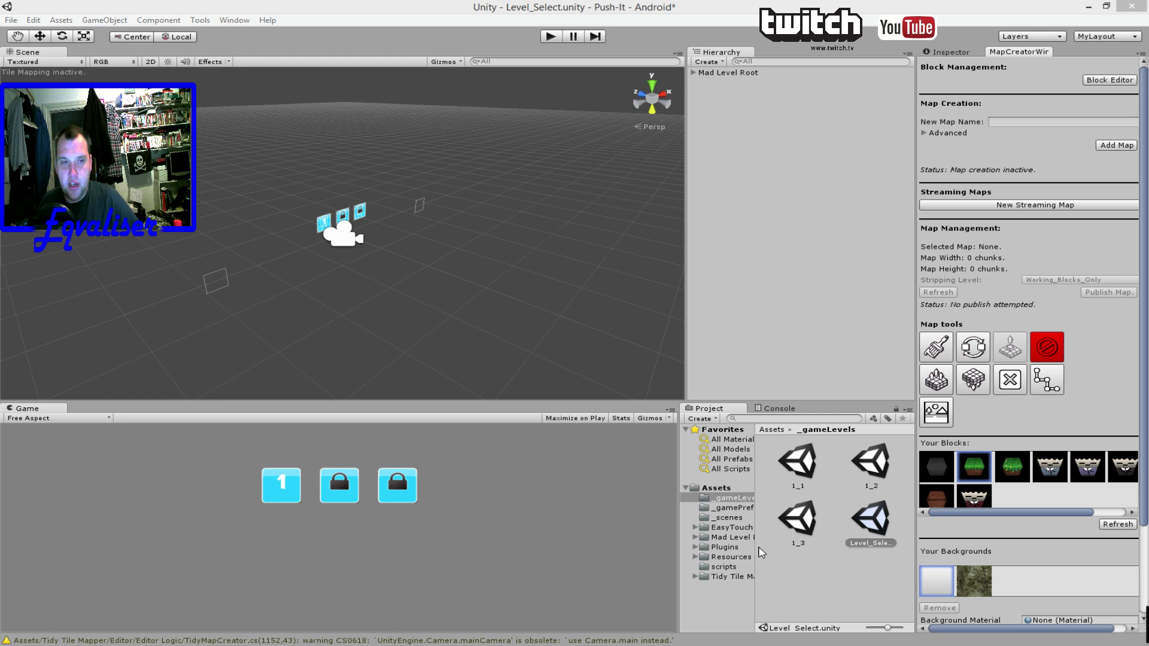
Look through the project's EasyTouch, Mad Level and Tidy Tile Mapper asset folders.
left_click(742, 578)
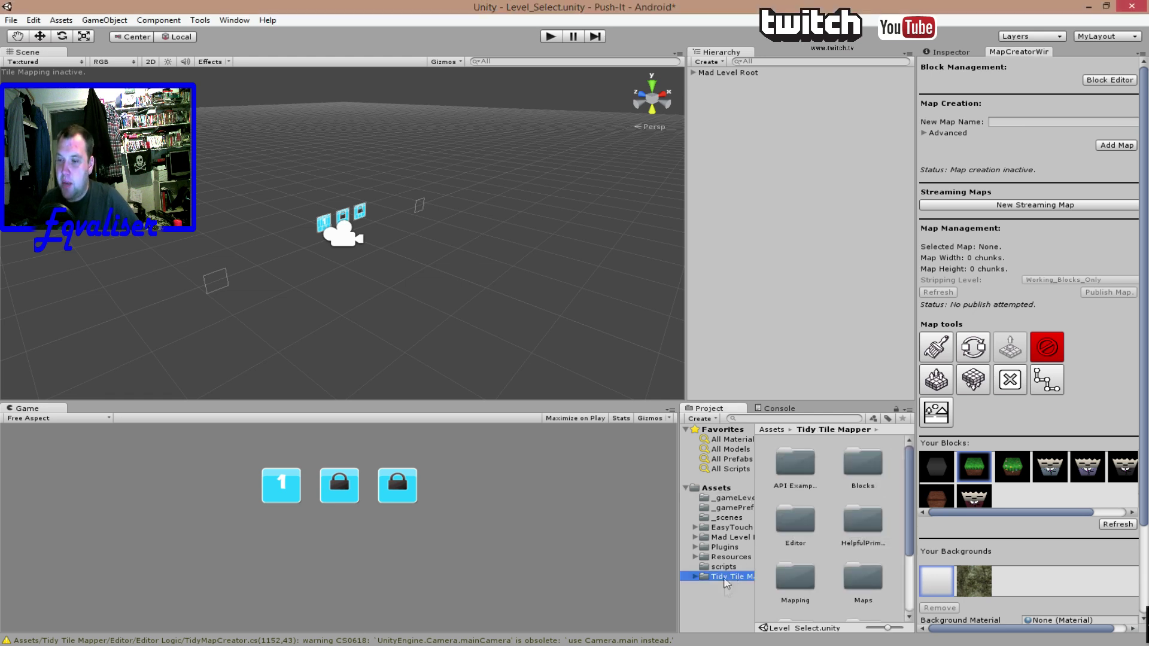
left_click(740, 538)
left_click(742, 529)
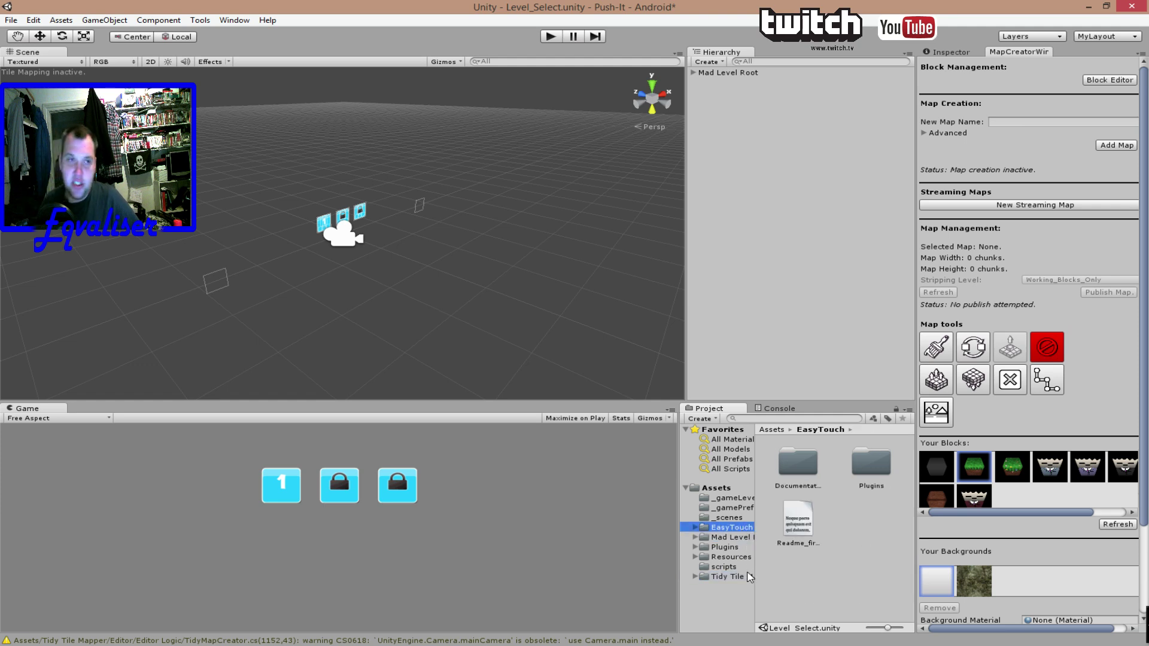
left_click(725, 538)
left_click(731, 576)
Create a new empty scene and delete its Main Camera.
left_click(727, 198)
key("ctrl+n")
left_click(547, 355)
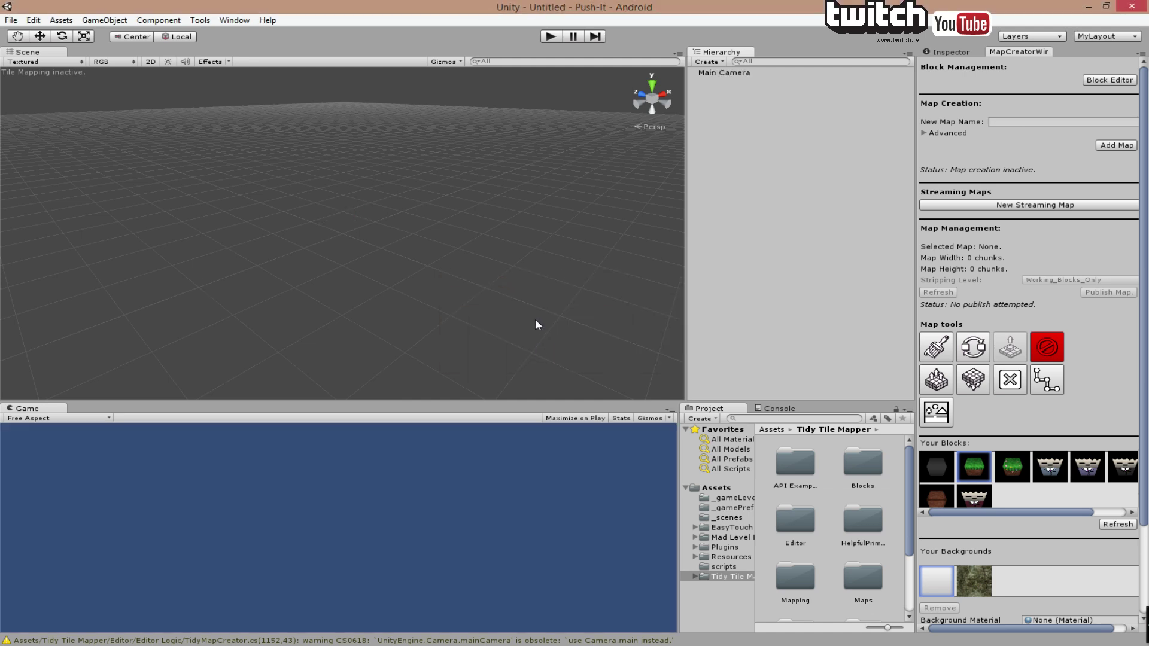
left_click(731, 73)
key("Delete")
Save the new scene as 1_4 in the _gameLevels folder.
left_click(18, 22)
left_click(36, 66)
left_click(270, 113)
double_click(270, 114)
left_click(172, 285)
type("1_5")
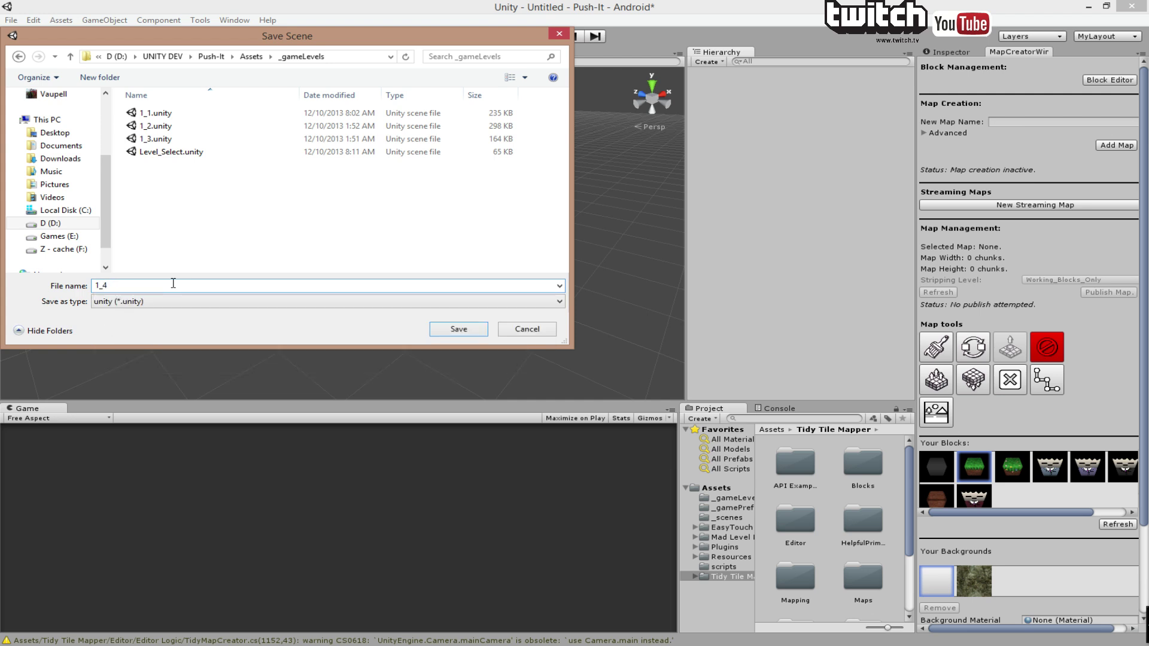
key("Return")
Detach the map creator window, enlarge it to view its tools, and dock it beside the Inspector again.
left_click(211, 19)
mouse_move(234, 20)
left_click_drag(1040, 51, 470, 137)
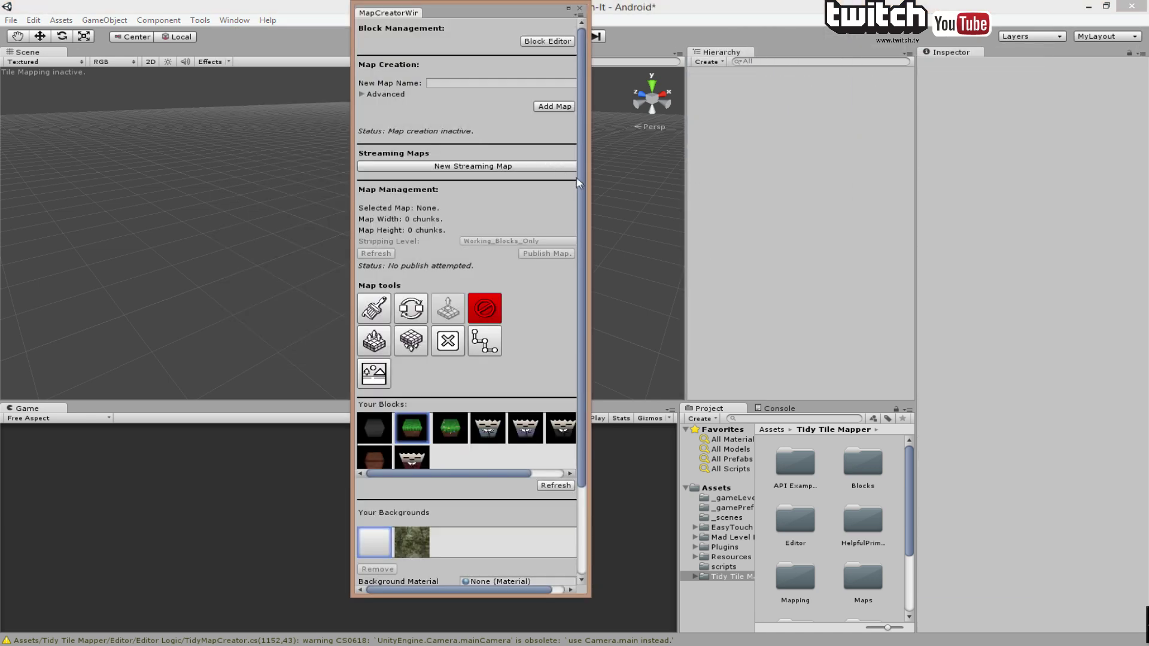
left_click_drag(587, 181, 737, 183)
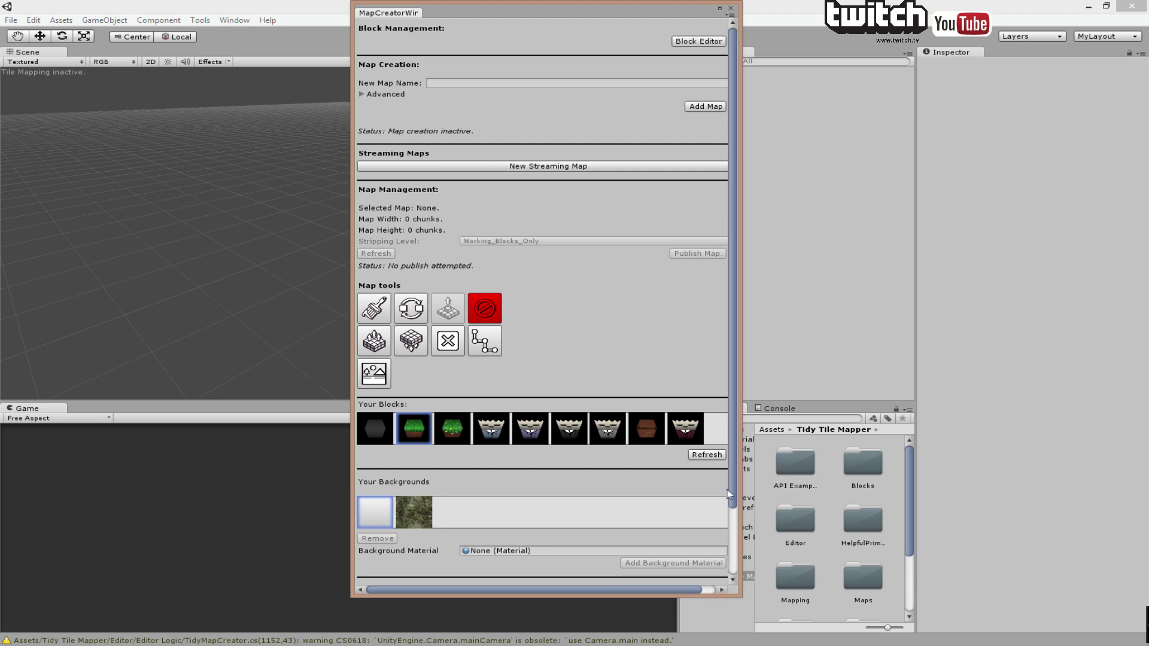
left_click_drag(737, 494, 1089, 489)
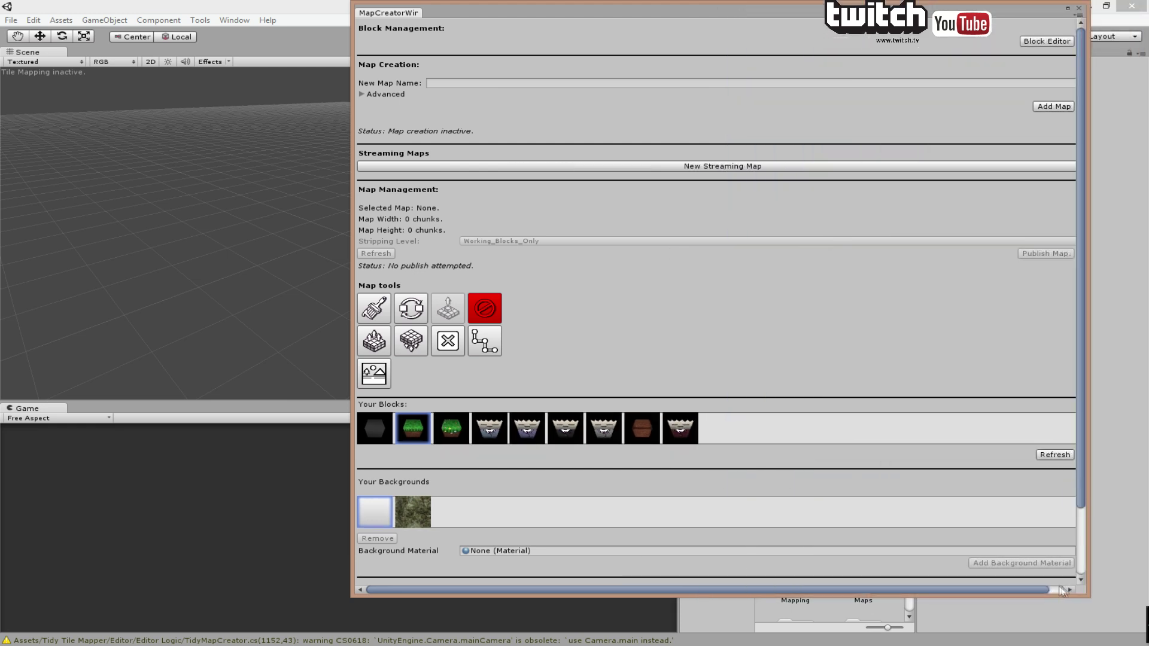
left_click_drag(1034, 591, 769, 575)
left_click_drag(1087, 508, 633, 483)
left_click_drag(398, 13, 1003, 56)
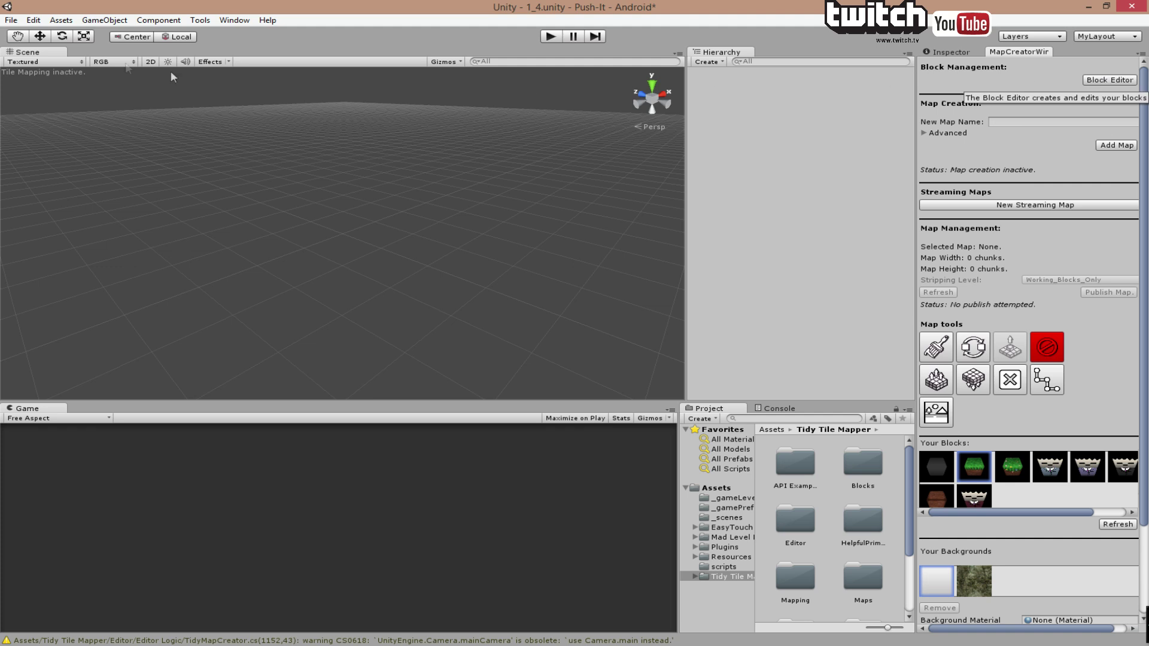
Open the Tidy Block Editor and browse the existing blocks, selecting Standard_Block.
left_click(232, 20)
left_click(312, 98)
left_click(155, 202)
scroll(156, 214, "down", 10)
scroll(143, 288, "down", 2)
left_click(150, 362)
scroll(141, 339, "up", 10)
left_click(140, 279)
left_click(142, 341)
scroll(148, 305, "down", 5)
left_click(149, 337)
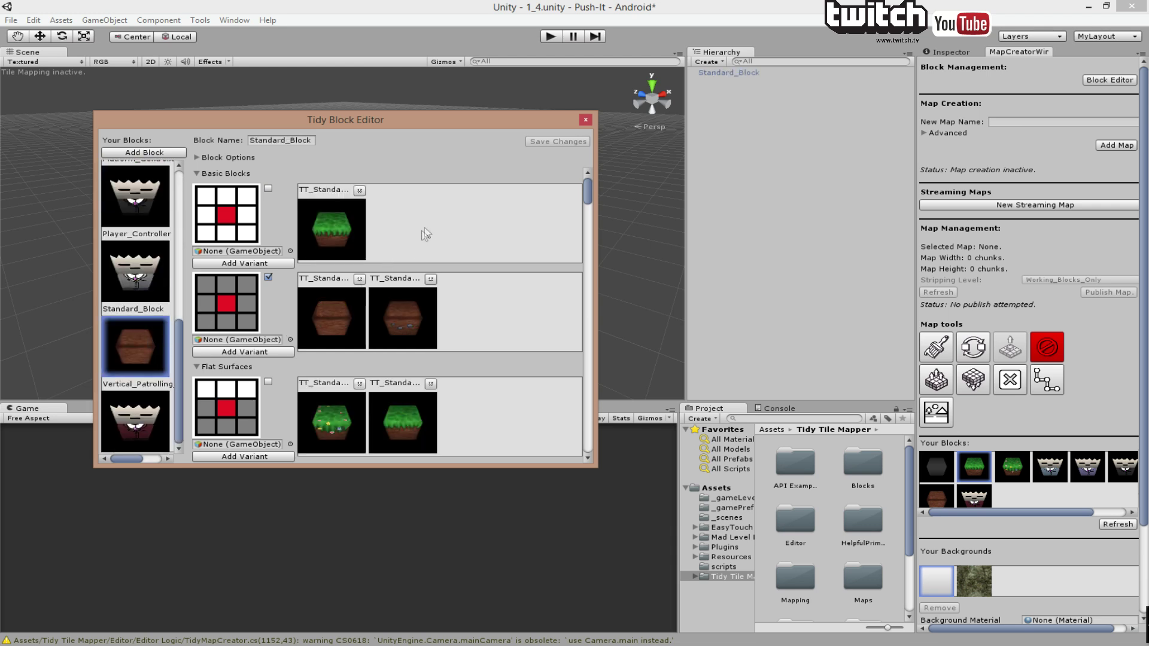
Examine which tile variants Standard_Block uses for each neighbour orientation.
scroll(425, 234, "down", 5)
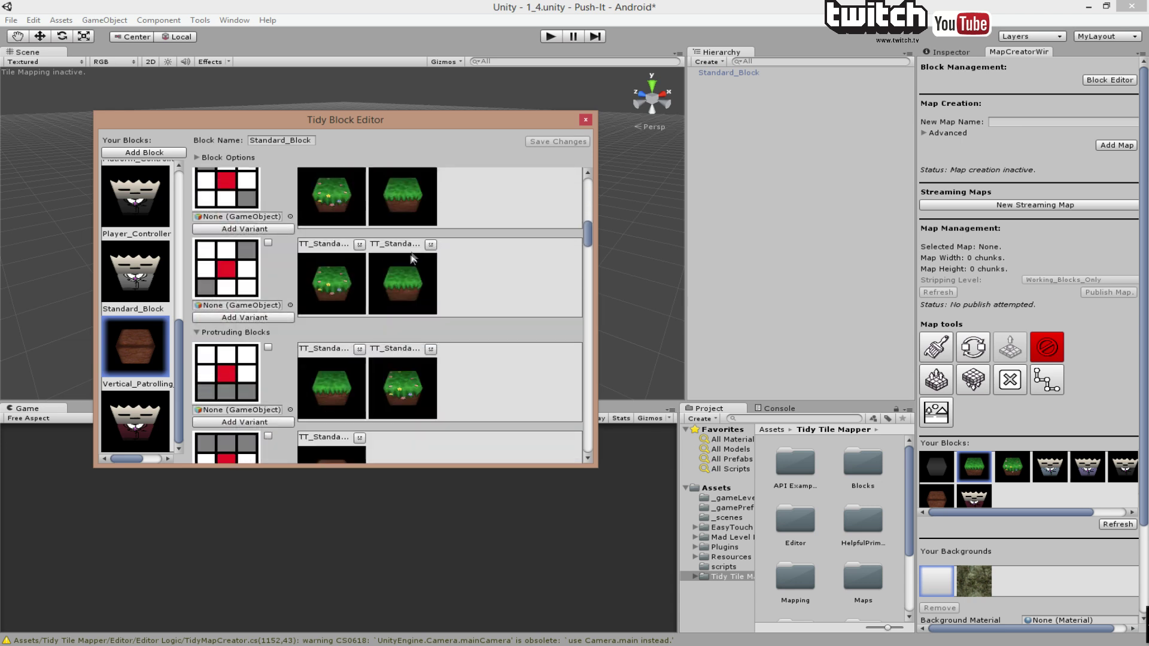
scroll(411, 258, "down", 6)
scroll(406, 258, "up", 3)
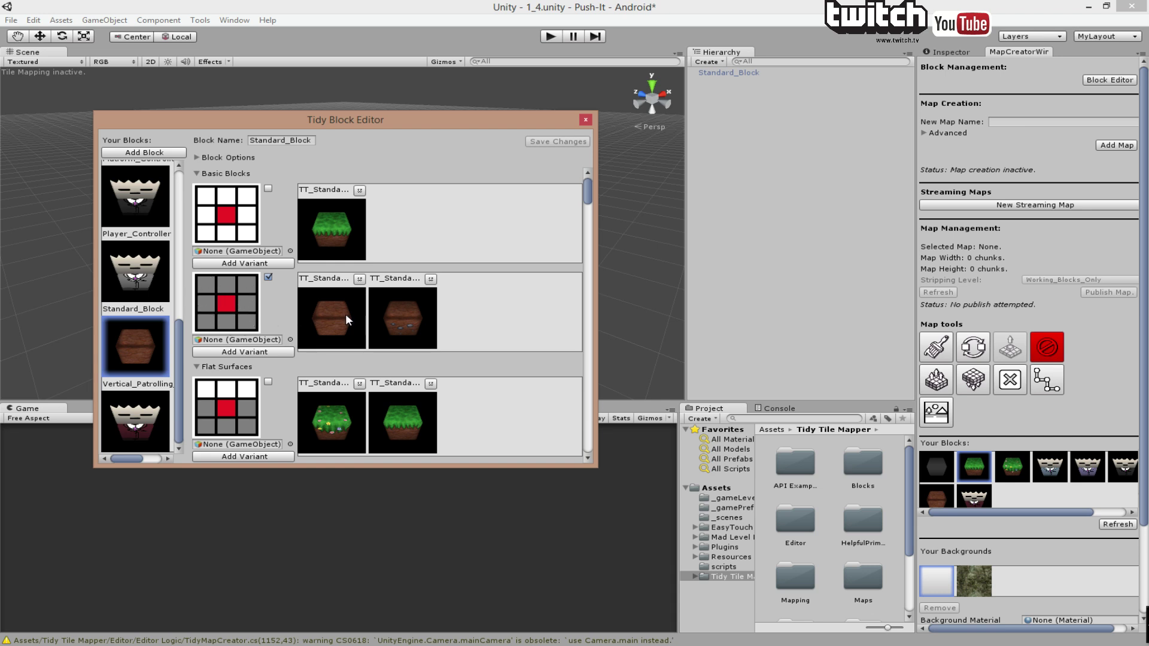
scroll(429, 317, "down", 3)
scroll(428, 314, "down", 7)
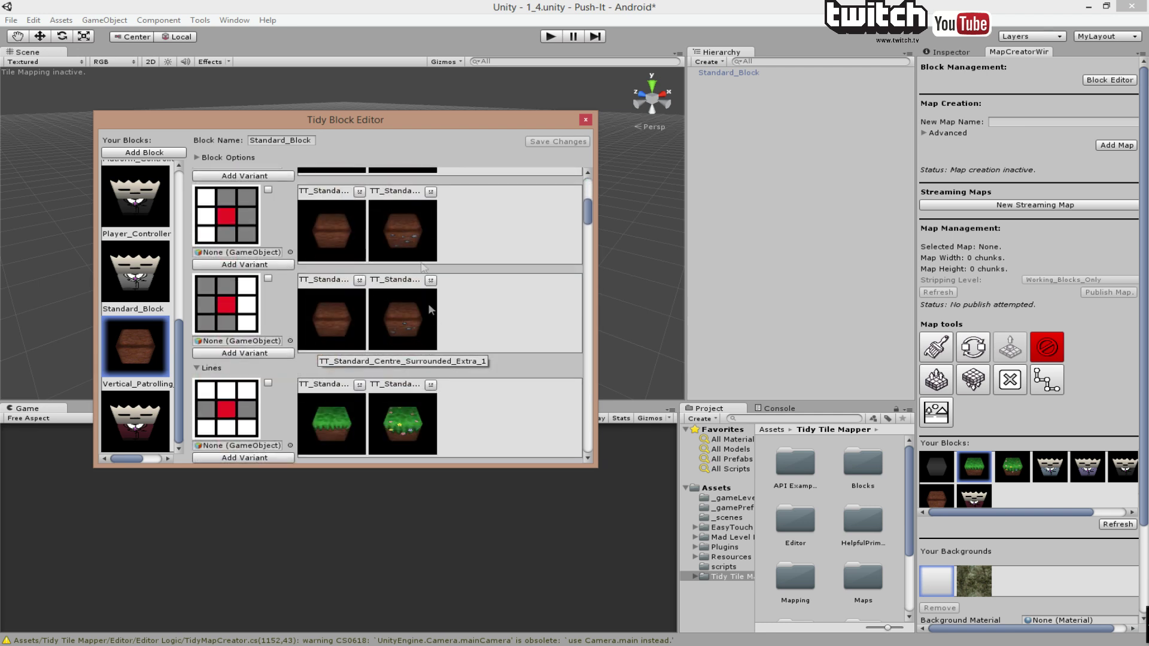
scroll(400, 243, "down", 6)
scroll(407, 252, "up", 14)
scroll(153, 275, "up", 10)
Add a new block to the block list and name it NewBlock.
left_click(154, 153)
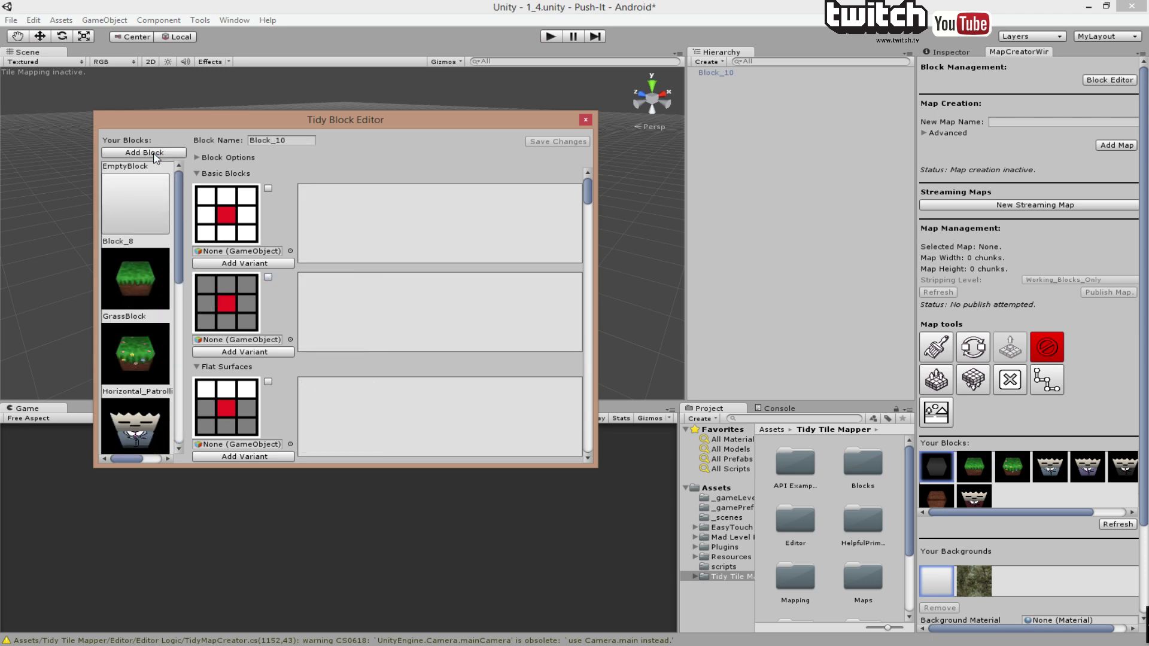
scroll(169, 413, "down", 10)
left_click(297, 141)
key("BackSpace")
key("BackSpace")
key("BackSpace")
key("BackSpace")
key("BackSpace")
key("BackSpace")
key("BackSpace")
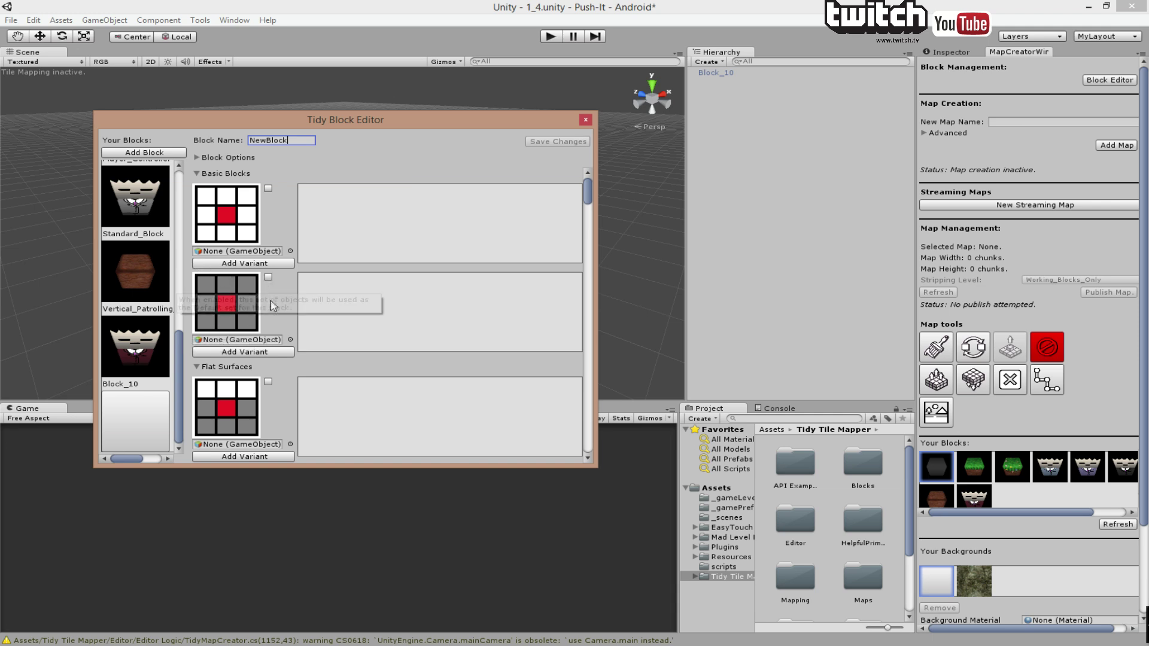
Add TT_Standard_Centre_Horizontal_Surrounded_Extra_1 as a variant for NewBlock's fully surrounded basic orientation and save the changes.
left_click(290, 340)
scroll(909, 246, "down", 3)
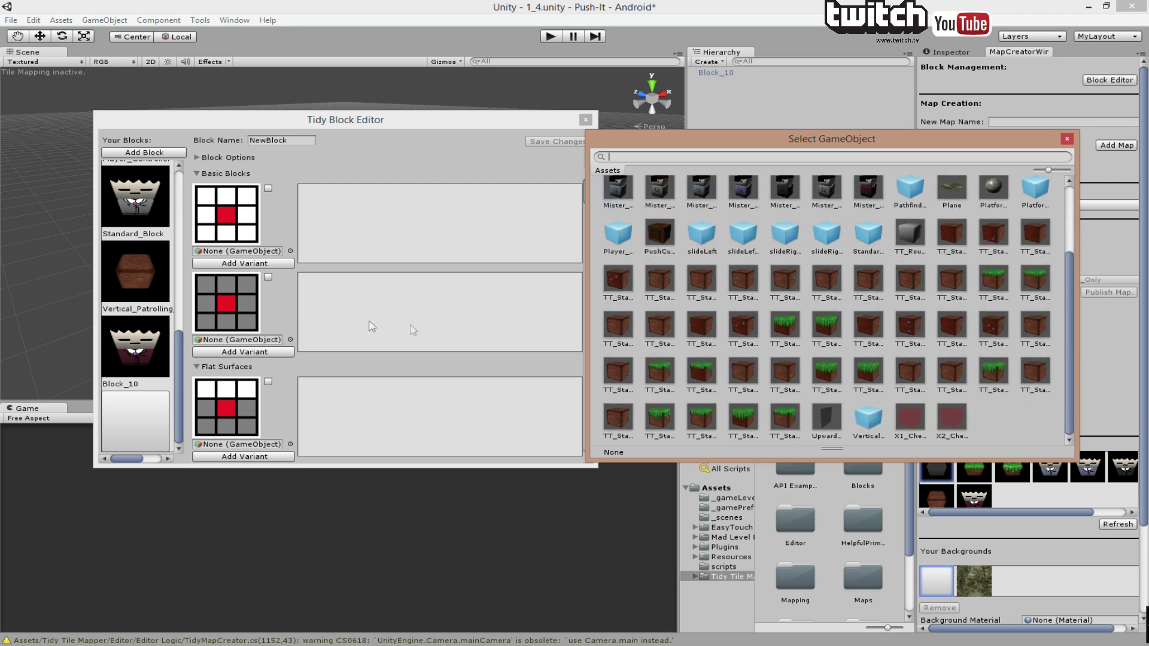
left_click(1032, 281)
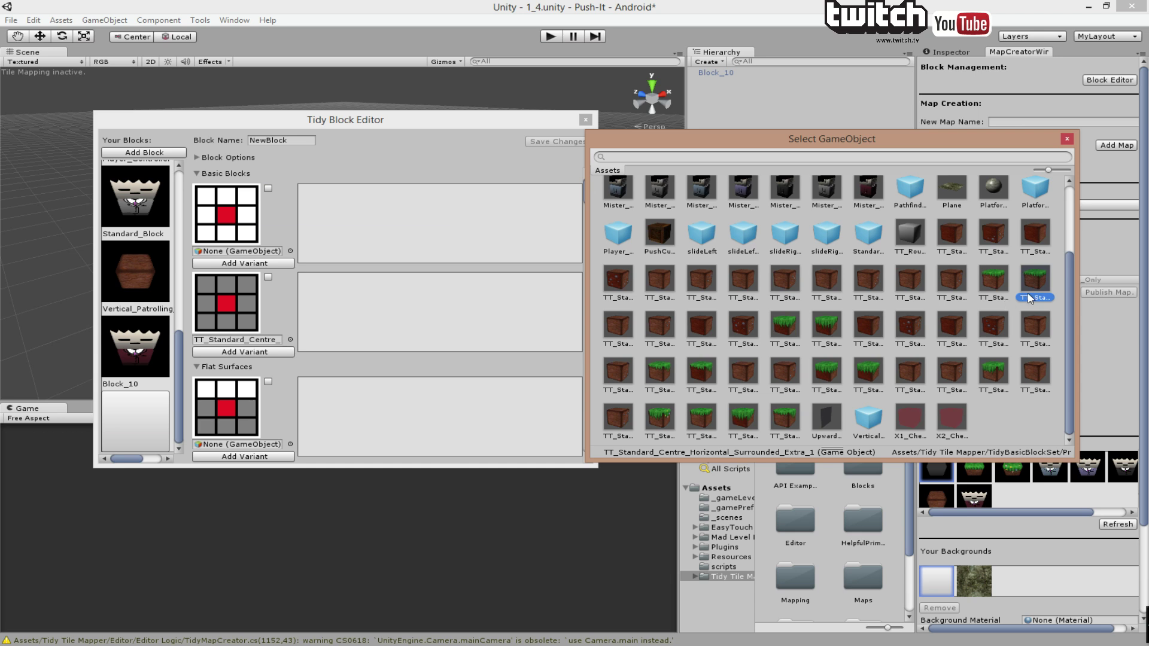
left_click(285, 360)
left_click(284, 354)
left_click(545, 143)
mouse_move(972, 510)
left_mouse_down()
mouse_move(1031, 513)
mouse_move(965, 510)
left_mouse_up()
Add a second grass tile variant to NewBlock's fully surrounded orientation and save the block.
left_click(291, 340)
scroll(807, 418, "down", 3)
left_click(667, 418)
left_click(216, 358)
left_click(217, 354)
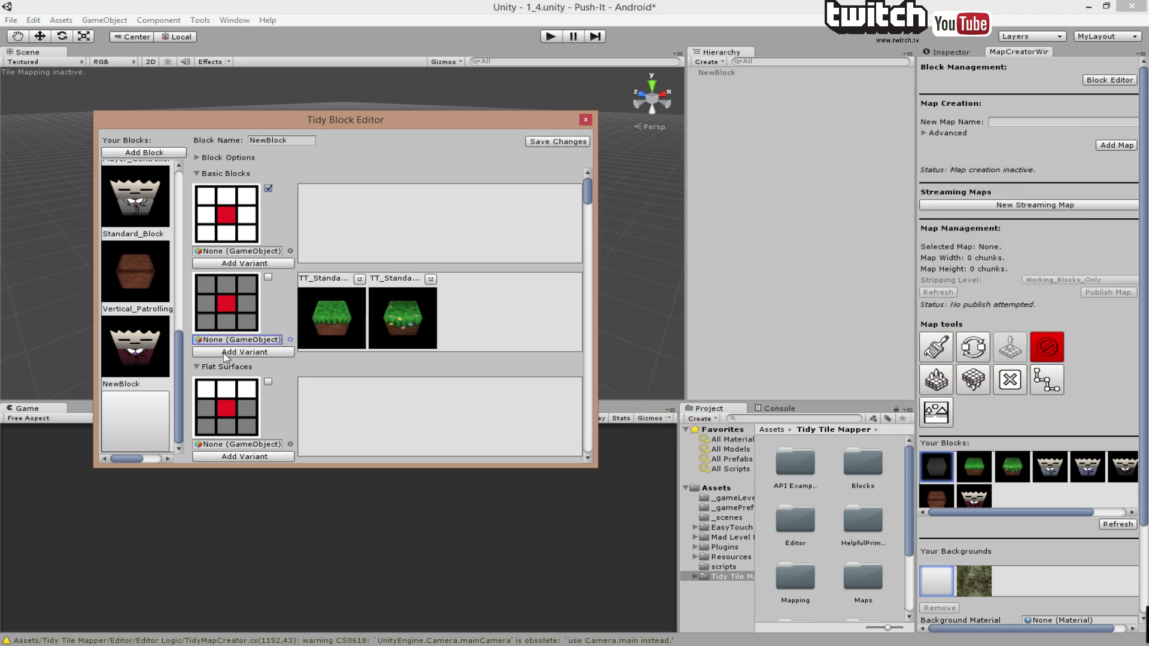
left_click(536, 143)
Make the fully surrounded orientation NewBlock's default set, save the changes and close the block editor.
scroll(354, 249, "down", 5)
scroll(314, 332, "up", 3)
left_click(268, 240)
left_click(557, 142)
left_click(585, 119)
Create a new map named map_04, going through its advanced creation settings.
left_click(1042, 124)
left_click(924, 134)
left_click(1052, 201)
left_click(1047, 227)
left_click(1114, 213)
left_click(925, 134)
Activate block painting with NewBlock and start painting it on map_04's initial chunk.
middle_click_drag(519, 182, 495, 213)
right_click_drag(495, 213, 434, 296)
left_click_drag(435, 301, 508, 236, "alt")
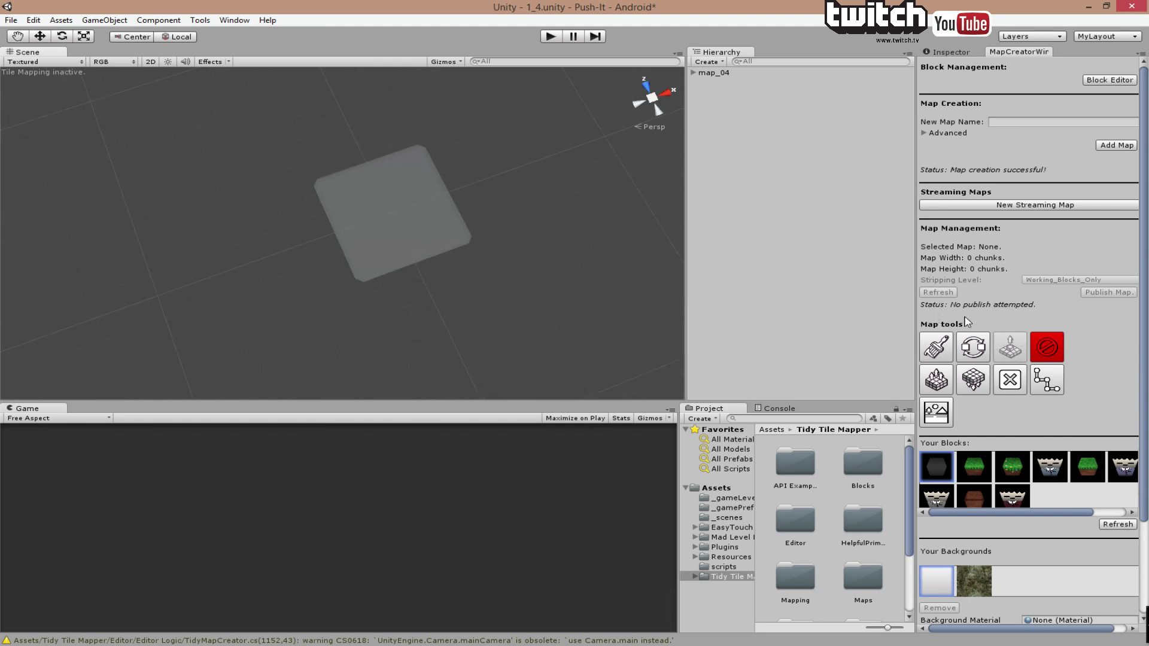
scroll(1000, 296, "down", 3)
left_click(938, 278)
left_click(1081, 419)
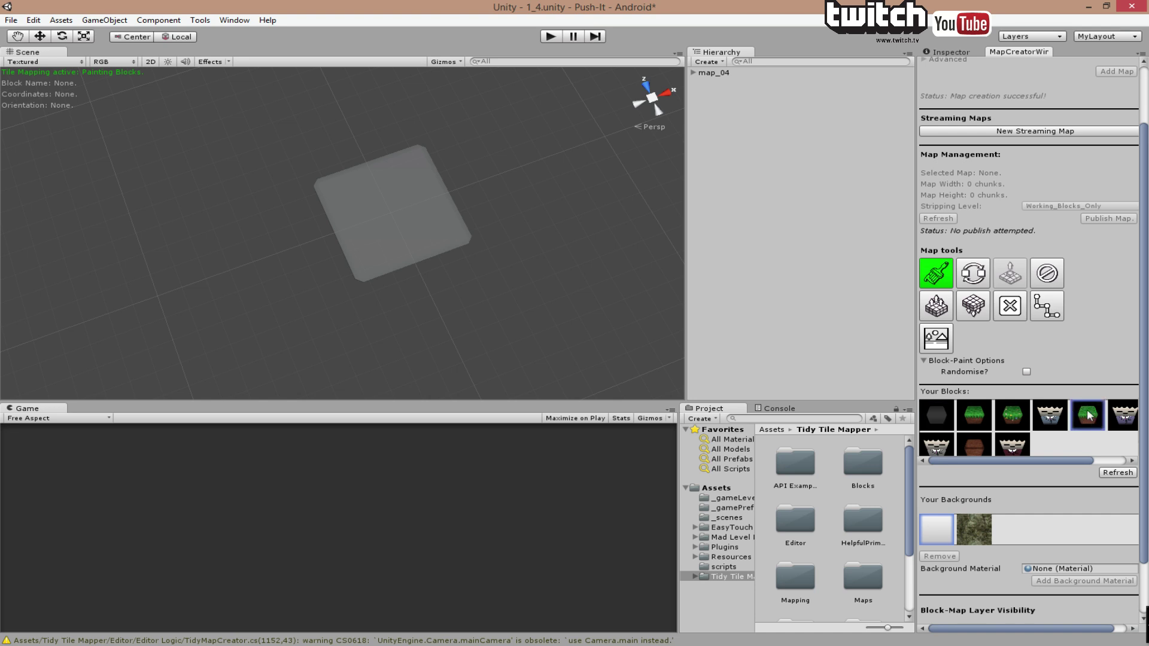
left_click(401, 211)
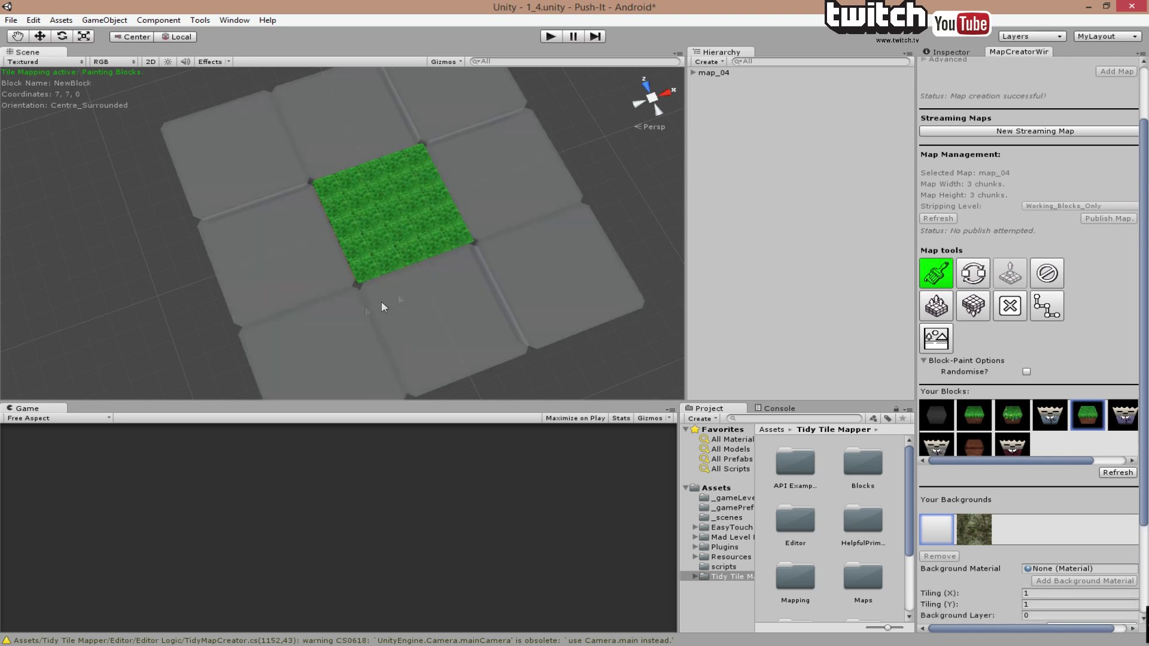
Paint NewBlock over the adjoining chunks to enlarge the grass area.
right_click_drag(397, 259, 421, 226)
mouse_move(421, 230)
middle_mouse_down()
mouse_move(455, 190)
mouse_move(430, 179)
mouse_move(382, 190)
mouse_move(371, 229)
middle_mouse_up()
left_click(358, 182)
left_click(505, 207)
left_click(501, 203)
mouse_move(500, 203)
middle_mouse_down()
mouse_move(450, 175)
mouse_move(433, 123)
mouse_move(367, 166)
mouse_move(428, 213)
mouse_move(311, 257)
mouse_move(347, 197)
middle_mouse_up()
scroll(401, 225, "up", 10)
scroll(375, 145, "down", 10)
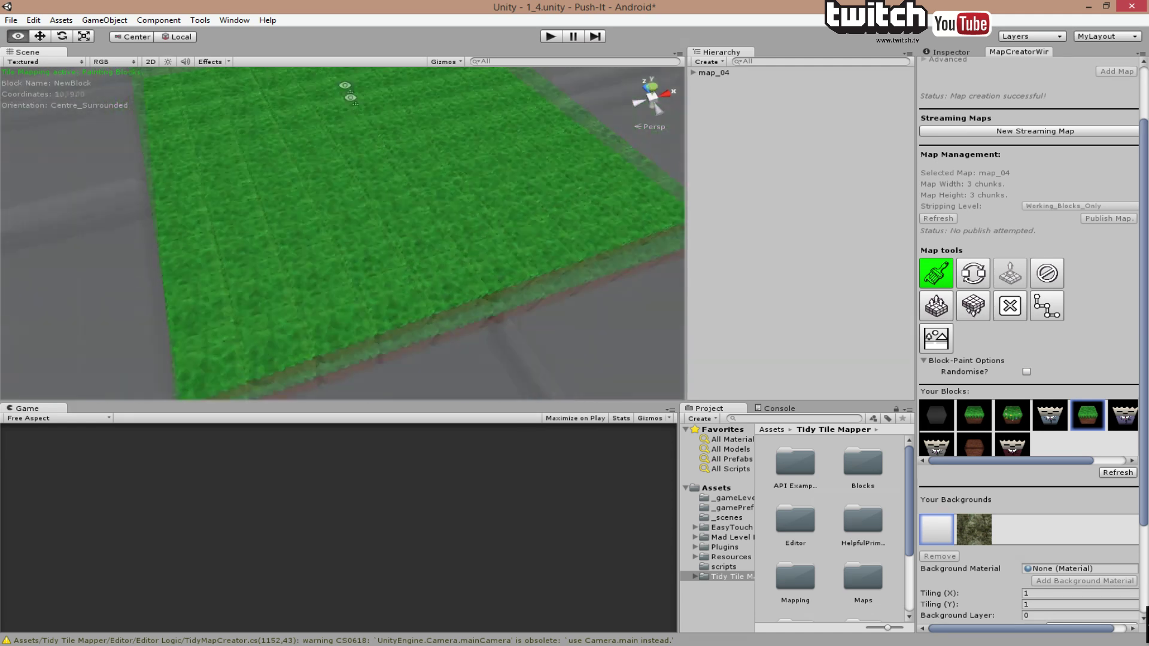
Examine the painted grass surface and its edges from several angles.
middle_click_drag(350, 224, 376, 168)
right_click_drag(458, 234, 350, 144)
scroll(989, 132, "up", 3)
middle_click_drag(593, 266, 577, 235)
right_click_drag(591, 266, 581, 252)
middle_click_drag(581, 251, 503, 142)
scroll(502, 147, "down", 5)
middle_click_drag(372, 218, 594, 362)
middle_click_drag(468, 217, 487, 268)
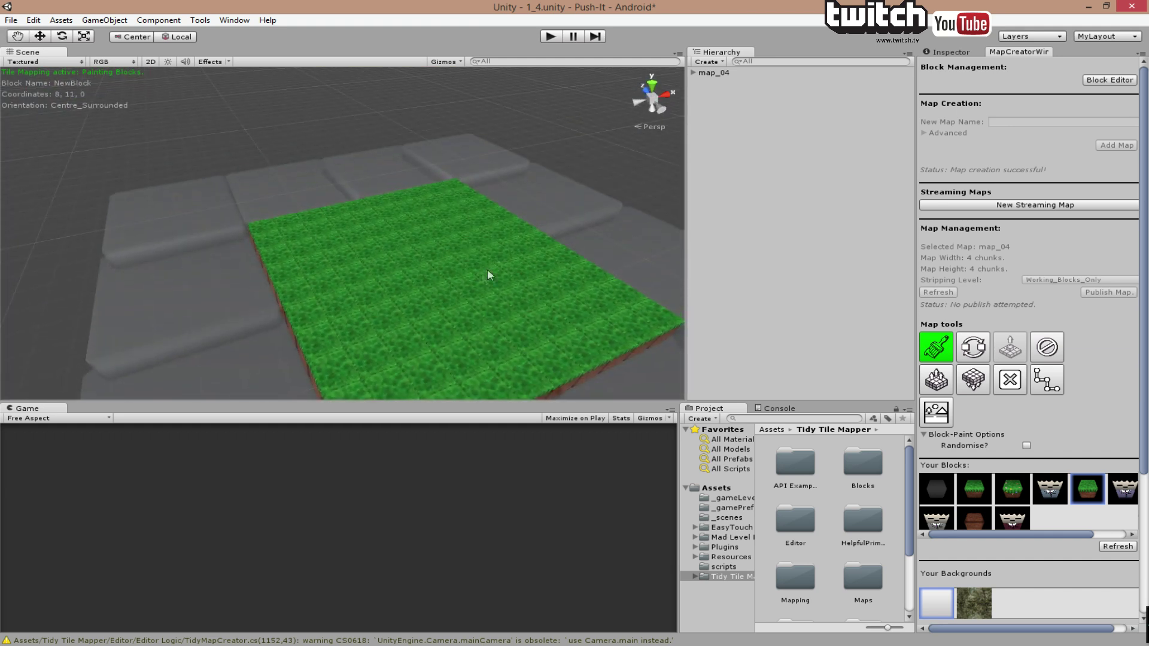
Extend the grass field with NewBlock to a rectangle about three chunks wide.
right_click_drag(517, 179, 488, 243)
left_click_drag(488, 243, 411, 295, "alt")
scroll(374, 169, "down", 5)
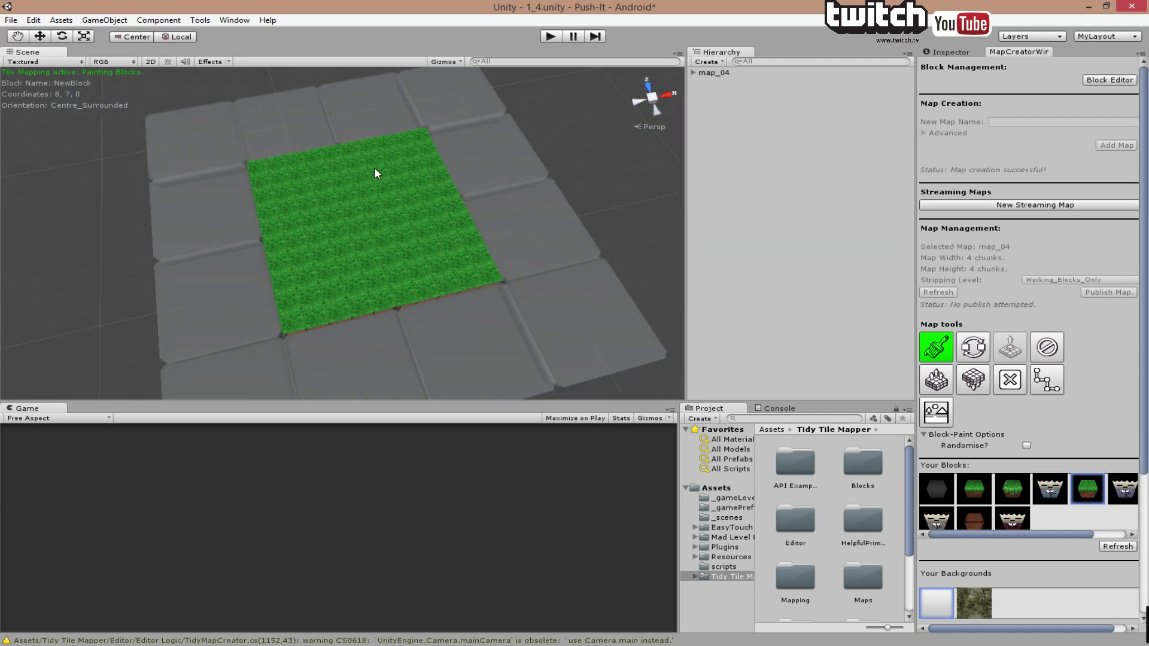
mouse_move(374, 168)
middle_mouse_down()
mouse_move(372, 195)
mouse_move(381, 164)
middle_mouse_up()
middle_click_drag(365, 221, 367, 215)
scroll(459, 204, "up", 5)
scroll(199, 214, "down", 4)
left_click(210, 219)
left_click(278, 281)
mouse_move(279, 278)
middle_mouse_down()
mouse_move(367, 210)
mouse_move(373, 239)
middle_mouse_up()
scroll(331, 191, "up", 2)
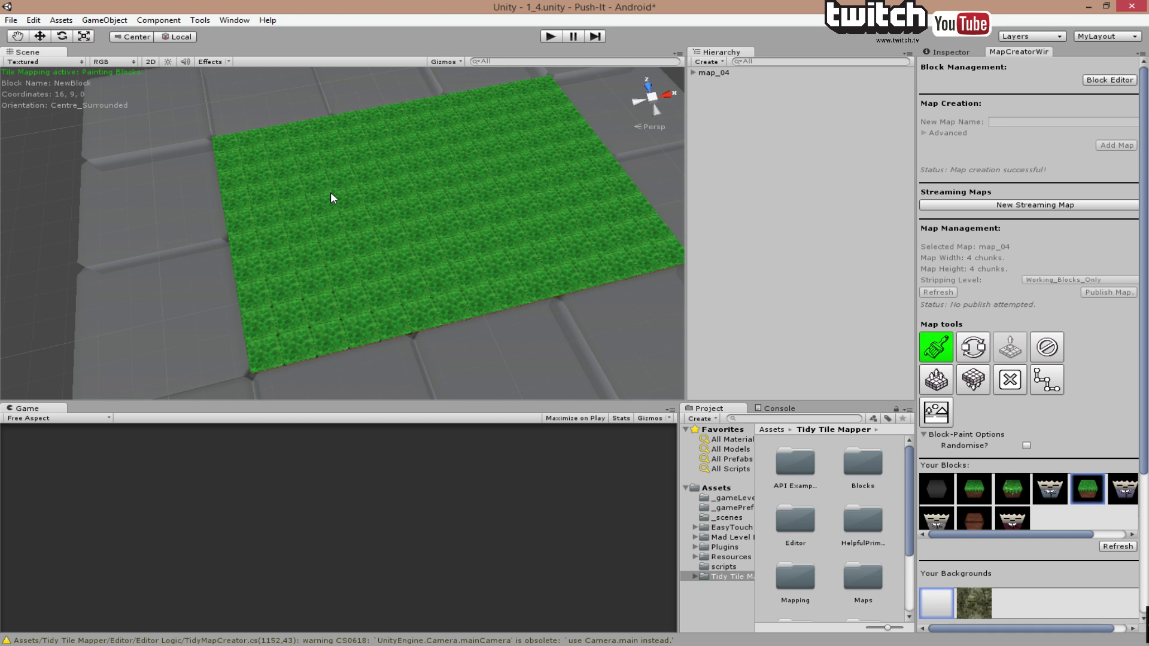
Carve a straight trench about six tiles long across the upper part of the grass with EmptyBlock.
left_click(936, 488)
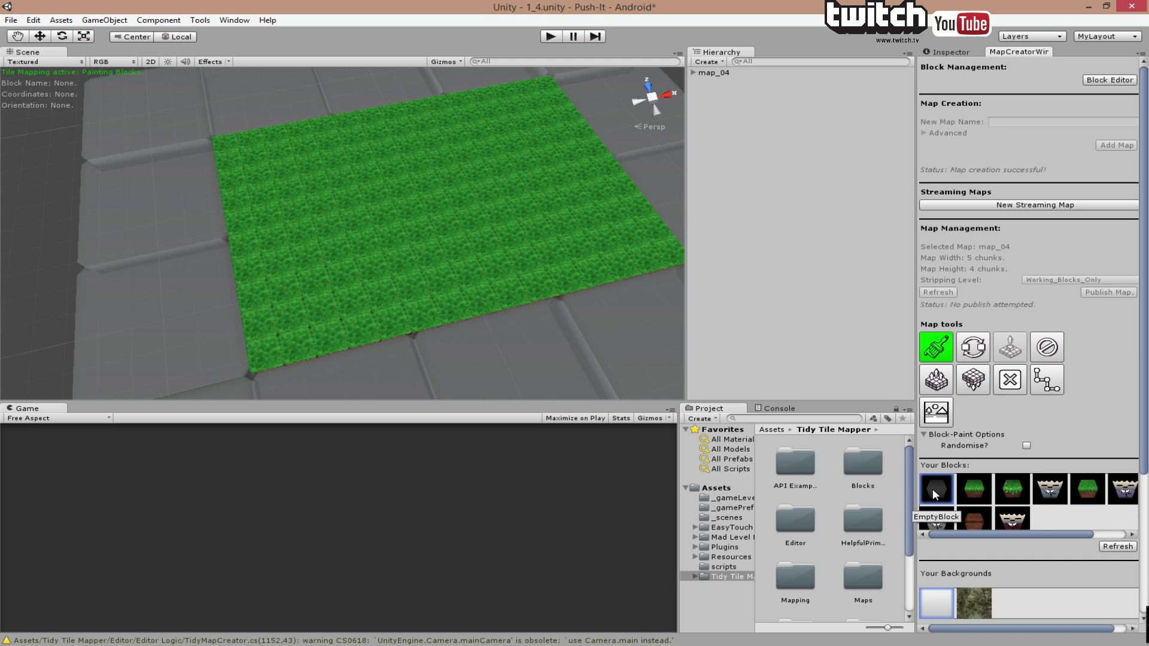
scroll(323, 199, "up", 3)
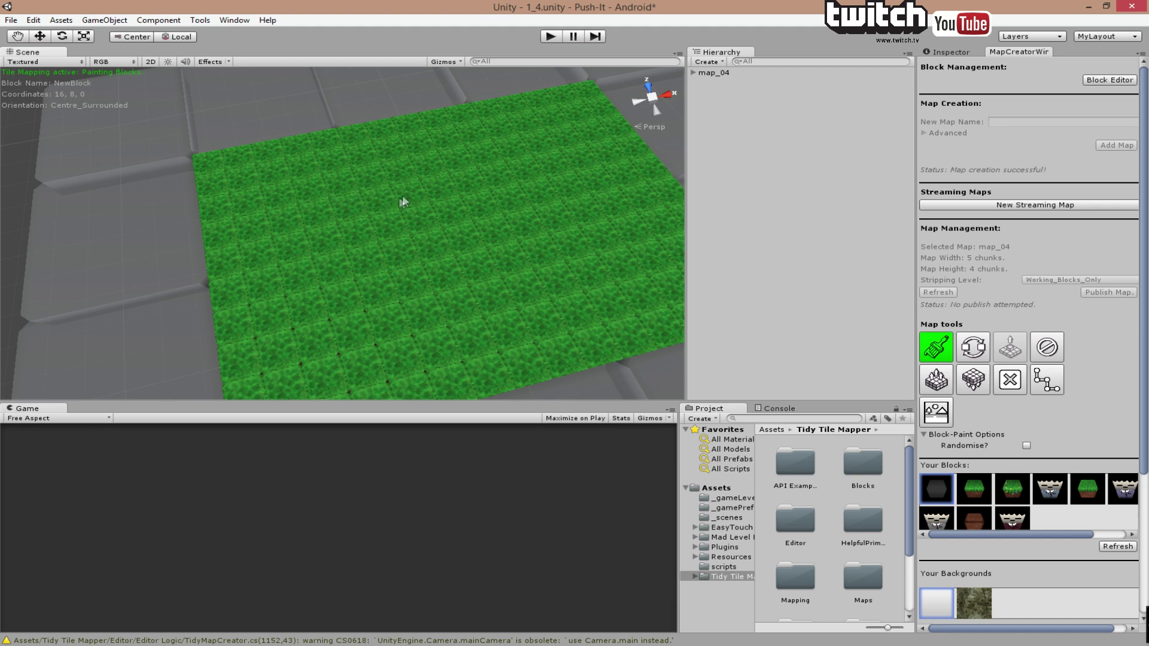
scroll(390, 215, "up", 4)
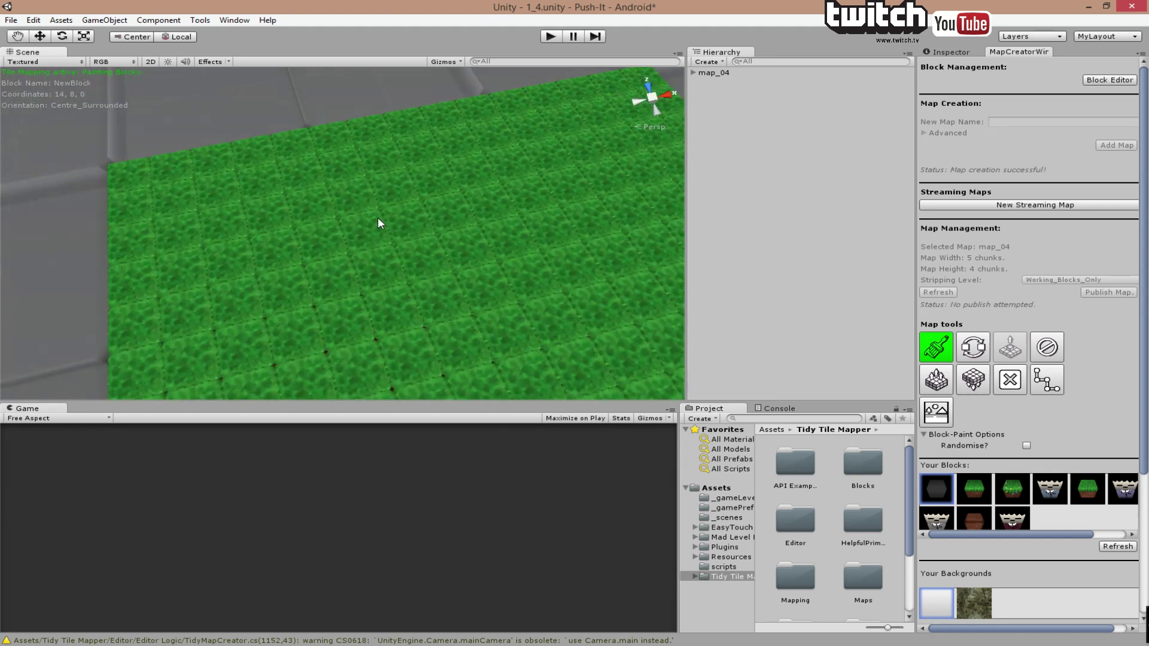
mouse_move(344, 171)
left_mouse_down("alt")
mouse_move(382, 227)
mouse_move(340, 183)
left_mouse_up("alt")
right_click_drag(353, 194, 358, 248)
mouse_move(398, 187)
middle_mouse_down()
mouse_move(308, 230)
mouse_move(276, 214)
mouse_move(264, 188)
middle_mouse_up()
left_click(242, 244)
left_click(262, 183)
left_click(380, 159)
middle_click_drag(409, 163, 402, 123)
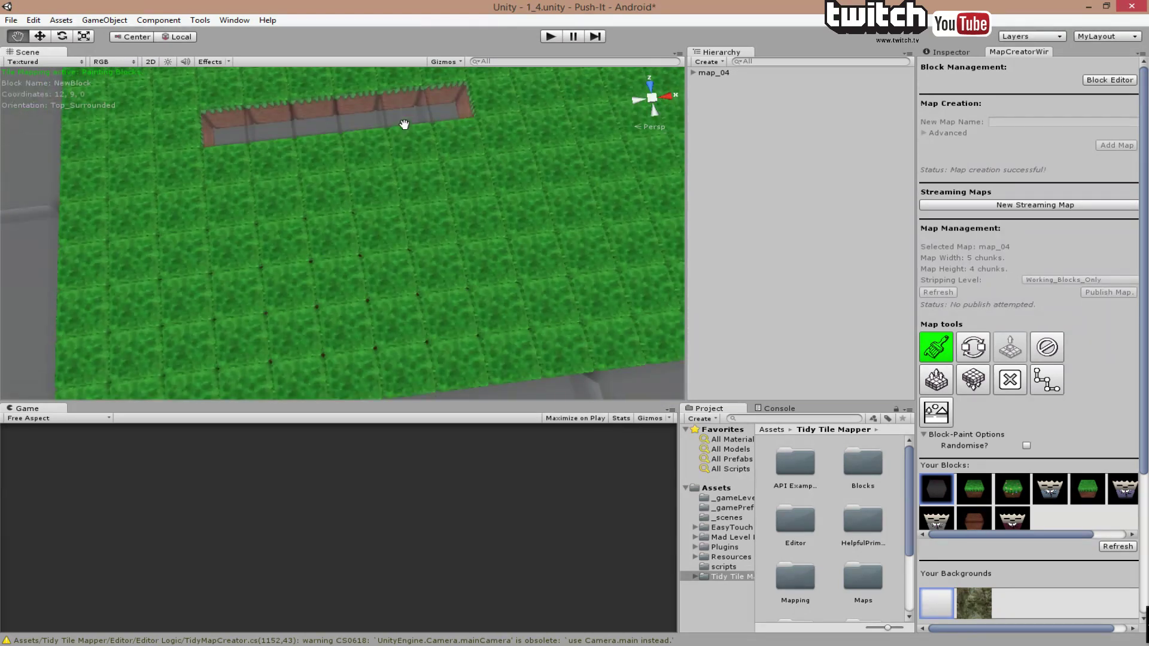
Carve a corridor from the upper trench toward the field's lower-left area and patch a tile with Block_8.
mouse_move(361, 144)
left_mouse_down()
mouse_move(382, 280)
mouse_move(254, 294)
left_mouse_up()
mouse_move(407, 201)
middle_mouse_down()
mouse_move(185, 226)
mouse_move(210, 236)
mouse_move(277, 222)
middle_mouse_up()
middle_click_drag(186, 296, 234, 264)
left_click(233, 264)
left_click(958, 494)
left_click(217, 256)
Extend the upper trench with EmptyBlock and carve a rectangular loop around a grass island on the field's right side.
left_click(943, 497)
middle_click_drag(519, 228, 513, 272)
middle_click_drag(484, 140, 465, 186)
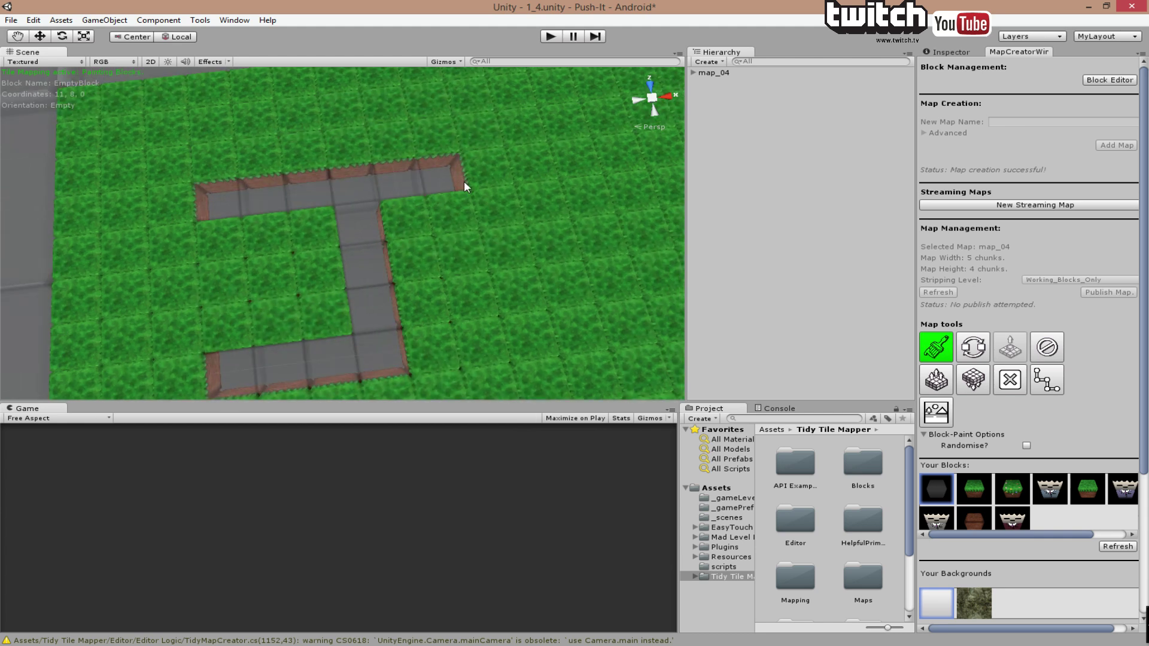
middle_click_drag(449, 241, 420, 188)
left_click_drag(372, 259, 459, 168, "alt")
right_click_drag(412, 140, 388, 204)
scroll(399, 178, "down", 5)
middle_click_drag(305, 189, 257, 149)
left_click_drag(307, 152, 358, 184, "alt")
mouse_move(291, 142)
left_mouse_down()
mouse_move(321, 131)
mouse_move(329, 143)
mouse_move(380, 311)
mouse_move(498, 303)
mouse_move(441, 114)
left_mouse_up()
mouse_move(256, 218)
middle_mouse_down()
mouse_move(359, 149)
mouse_move(317, 203)
middle_mouse_up()
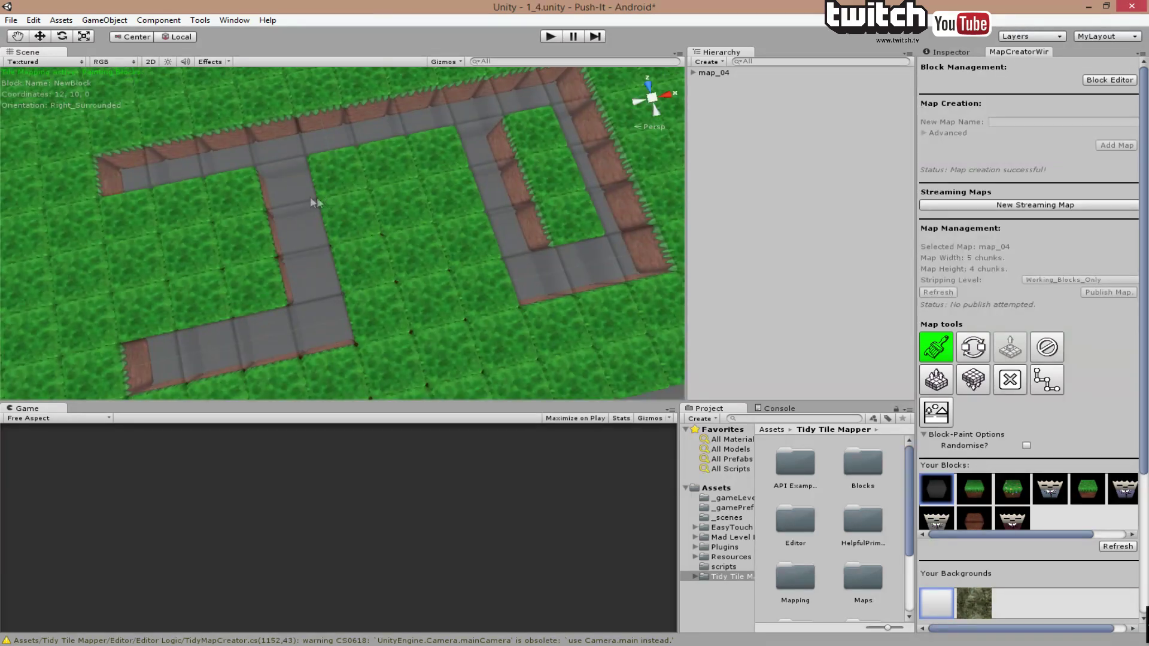
Fill in the left end of the lower-left corridor with Block_8.
left_click(961, 485)
left_click(174, 375)
mouse_move(413, 194)
middle_mouse_down()
mouse_move(292, 208)
mouse_move(336, 220)
mouse_move(342, 188)
middle_mouse_up()
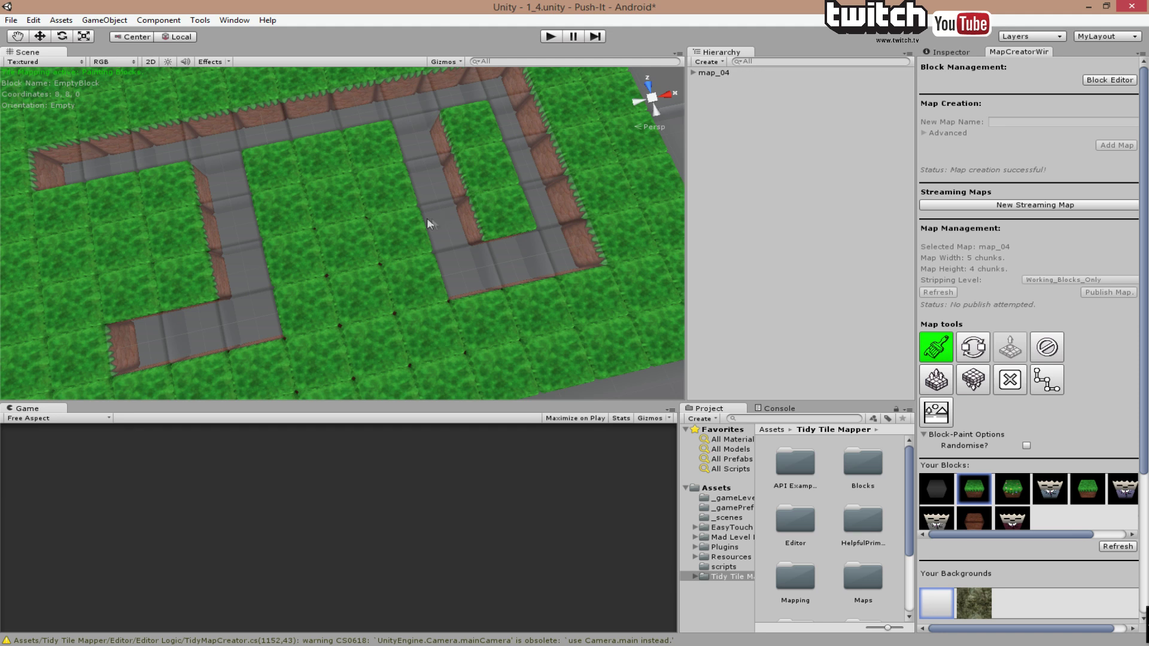
mouse_move(426, 218)
middle_mouse_down()
mouse_move(345, 234)
mouse_move(375, 198)
mouse_move(374, 207)
mouse_move(365, 194)
mouse_move(369, 287)
mouse_move(380, 210)
mouse_move(397, 262)
mouse_move(399, 180)
middle_mouse_up()
Repaint the grass surface around the trenches with the flowered GrassBlock.
left_click(1006, 495)
middle_click_drag(477, 323, 464, 241)
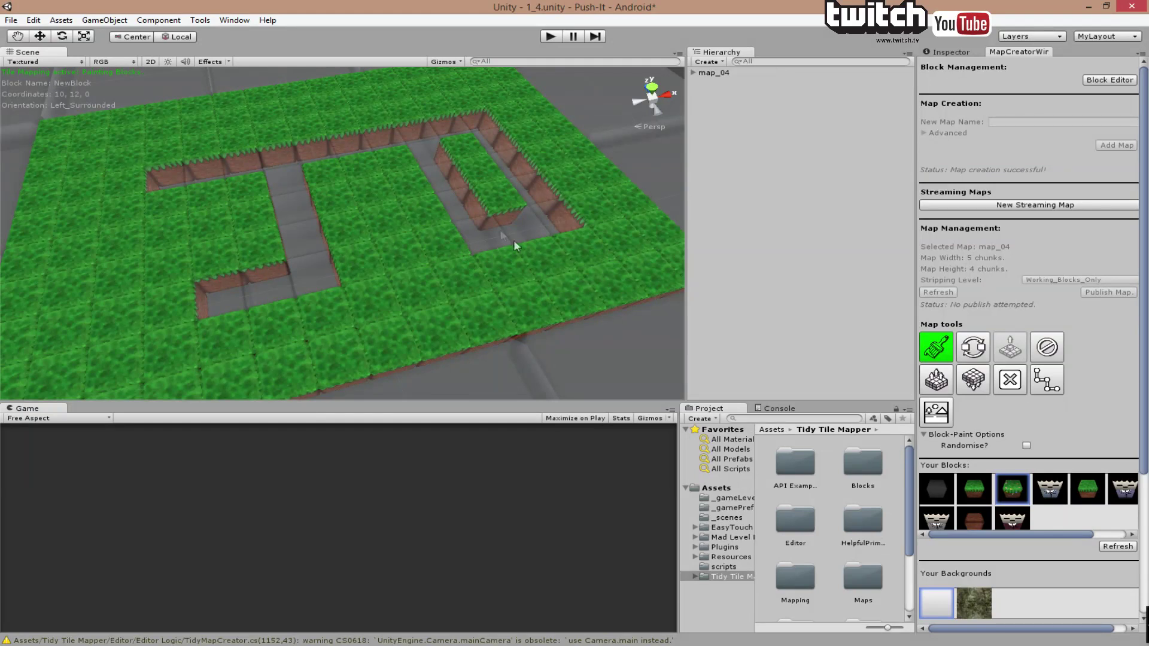
mouse_move(379, 183)
left_mouse_down()
mouse_move(371, 241)
mouse_move(390, 216)
mouse_move(265, 263)
mouse_move(249, 210)
mouse_move(168, 232)
mouse_move(142, 281)
mouse_move(223, 241)
mouse_move(98, 173)
mouse_move(225, 109)
mouse_move(193, 142)
mouse_move(318, 93)
mouse_move(442, 96)
mouse_move(525, 110)
mouse_move(613, 197)
mouse_move(548, 285)
mouse_move(158, 341)
mouse_move(45, 323)
left_mouse_up()
middle_click_drag(389, 178, 410, 212)
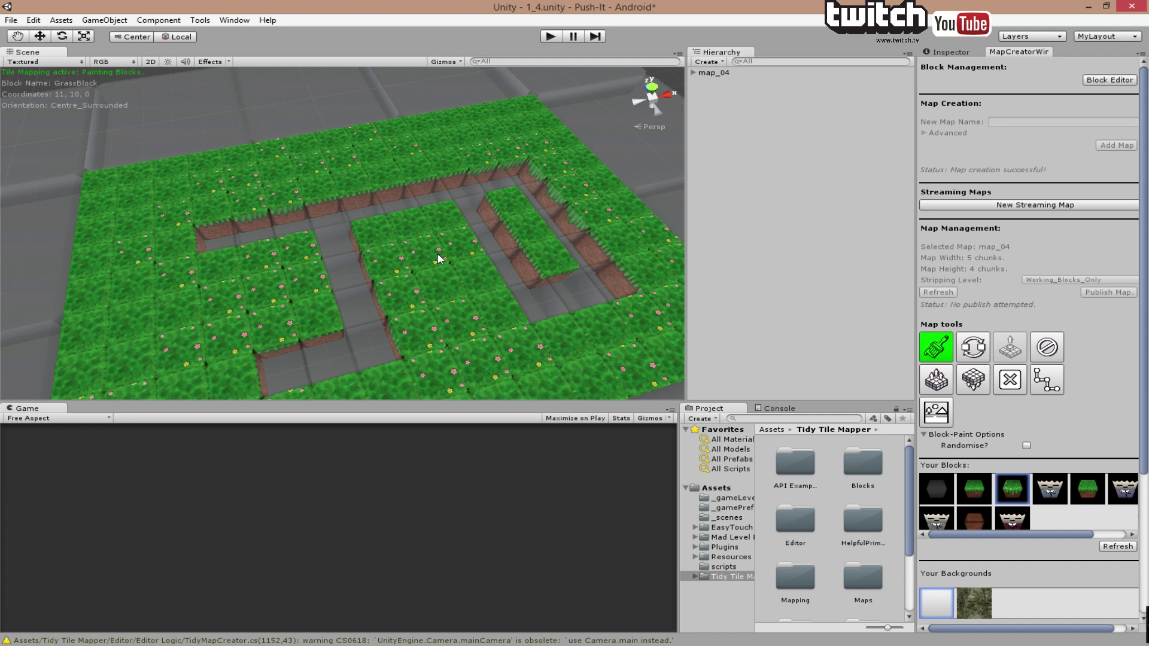
Switch off block painting for the map and save the scene.
scroll(432, 250, "up", 3)
left_click(1048, 353)
key("ctrl+s")
Examine map_04's chunk and block objects in the scene hierarchy together with their components.
left_click(724, 77)
right_click_drag(616, 157, 532, 238)
left_click_drag(533, 237, 516, 192, "alt")
scroll(470, 229, "down", 10)
left_click(693, 73)
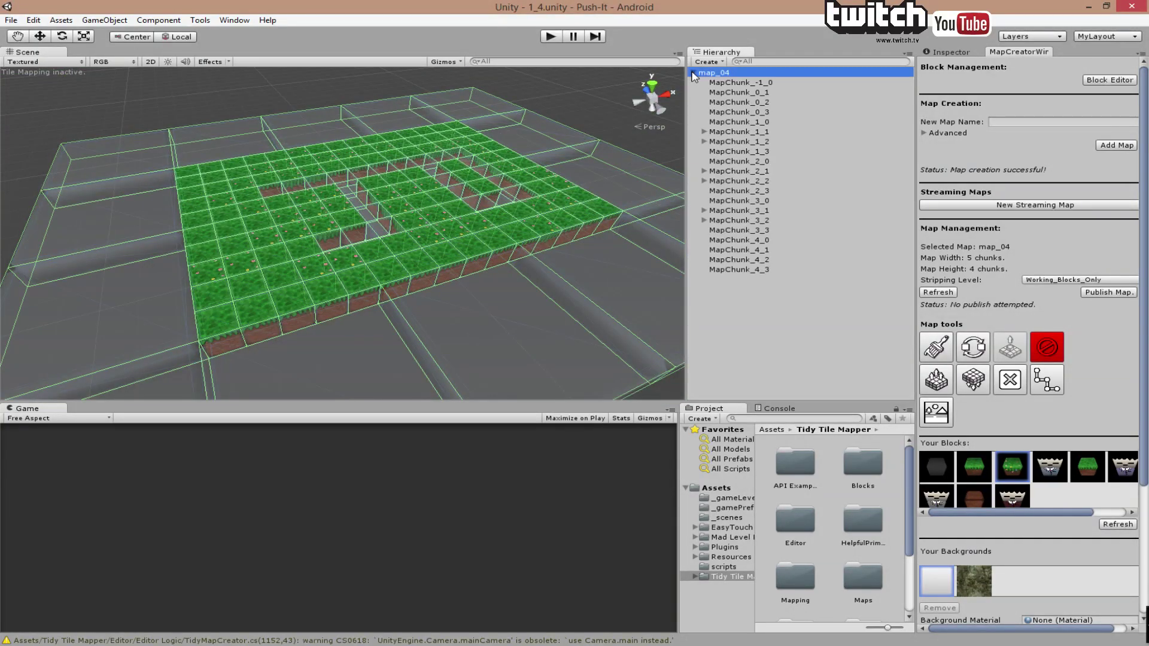
left_click(728, 113)
left_click(704, 132)
left_click(721, 142)
left_click(951, 52)
left_click(746, 133)
left_click(704, 132)
left_click(706, 73)
left_click(693, 73)
Publish map_04 as a prefab with the stripping level Strip_All.
left_click(1026, 54)
scroll(981, 173, "down", 3)
left_click(1048, 207)
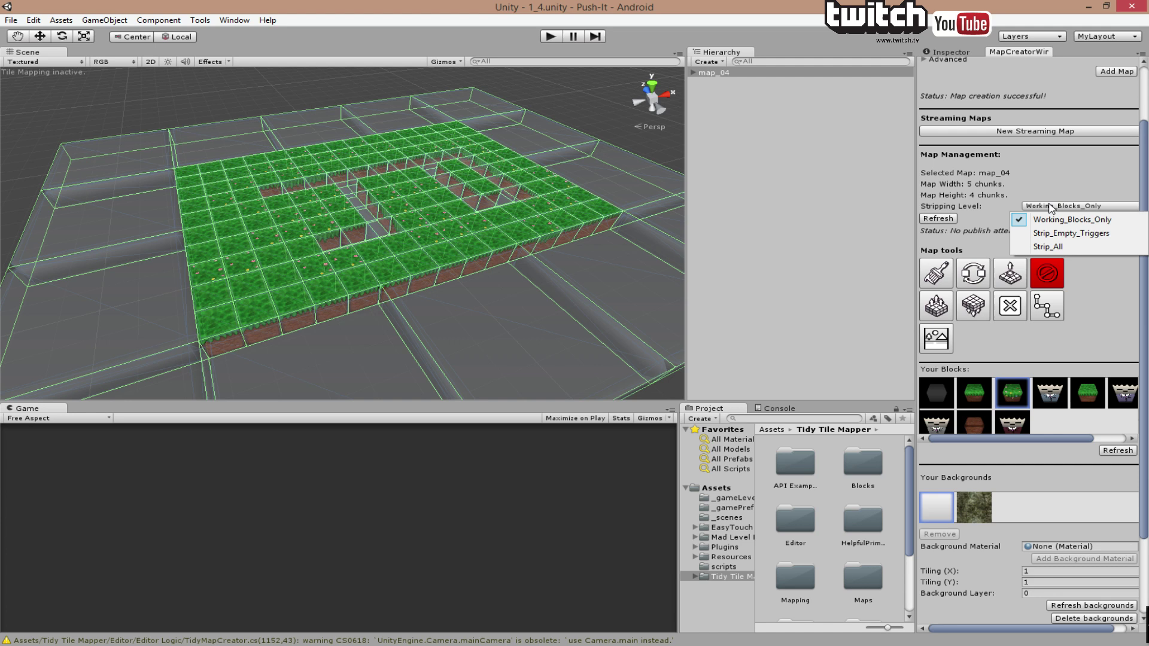
left_click(1053, 247)
left_click(1104, 219)
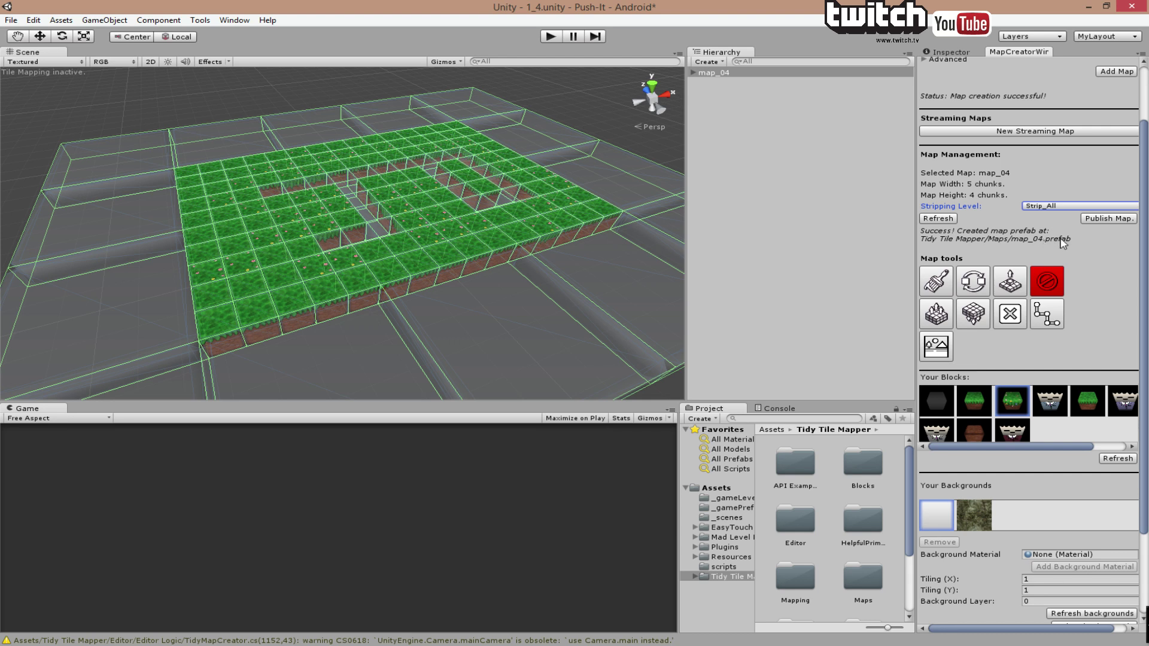
Delete the working copy of map_04 from the scene.
left_click(856, 172)
left_click(717, 75)
right_click(707, 78)
left_click(761, 140)
Open Tidy Tile Mapper's Maps folder in the project and delete the unneeded asset stored with the map_04 prefab.
left_click(695, 577)
scroll(718, 575, "down", 3)
left_click_drag(755, 572, 794, 576)
left_click(744, 619)
scroll(841, 515, "down", 3)
scroll(841, 516, "down", 5)
left_click(745, 610)
left_click(713, 579)
scroll(714, 599, "up", 1)
left_click(841, 486)
key("Delete")
left_click(590, 353)
Place the published map_04 prefab from the Maps folder into the scene.
left_click(834, 463)
left_click(850, 460)
scroll(893, 517, "down", 5)
scroll(890, 513, "up", 5)
left_click(868, 461)
left_click_drag(833, 460, 790, 305)
left_click(793, 309)
left_click(694, 540)
middle_click_drag(598, 244, 611, 267)
right_click_drag(612, 267, 584, 261)
left_click_drag(579, 267, 547, 235, "alt")
Close the map creator window and save the scene.
left_click_drag(1029, 57, 1044, 155)
left_click(1135, 8)
key("ctrl+s")
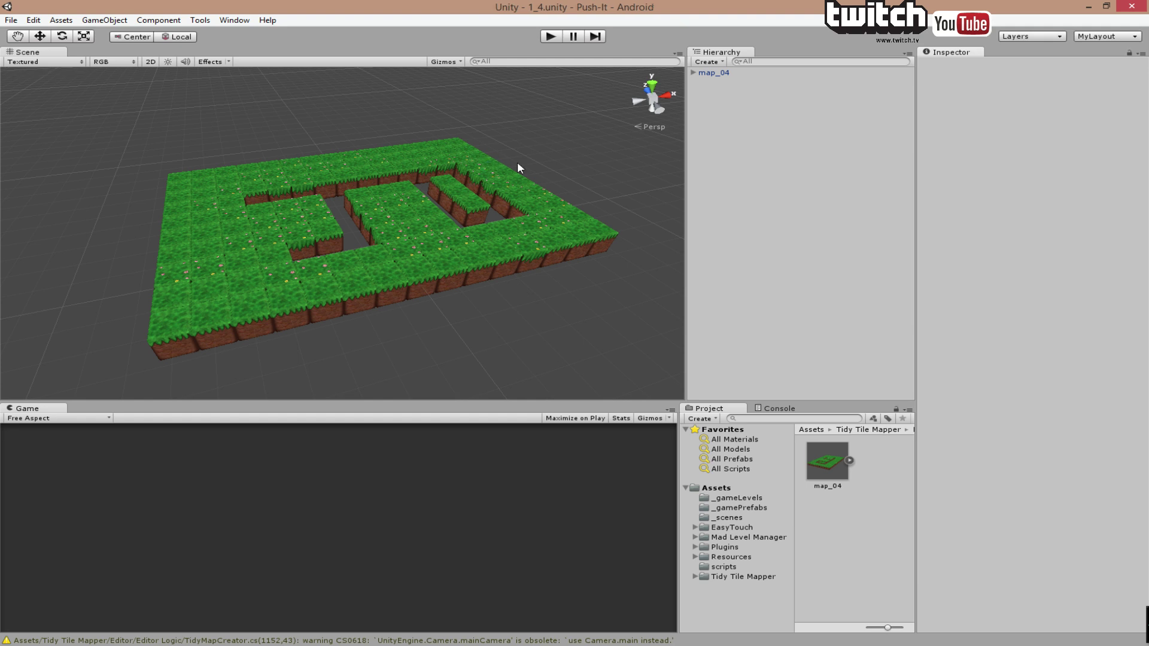
Show the _gamePrefabs folder in the project and widen the asset browser so its prefabs are readable.
middle_click_drag(477, 189, 513, 206)
right_click_drag(512, 207, 461, 281)
middle_click_drag(520, 185, 445, 281)
left_click(694, 576)
scroll(731, 563, "down", 2)
left_click(731, 598)
left_click(744, 579)
left_click(870, 473)
left_click(694, 540)
middle_click_drag(442, 215, 433, 239)
left_click(757, 509)
left_click_drag(678, 445, 518, 465)
left_click_drag(495, 467, 510, 467)
Add the Platform-Android prefab from _gamePrefabs to the scene.
middle_click_drag(673, 253, 605, 230)
right_click_drag(411, 342, 410, 233)
middle_click_drag(434, 274, 444, 192)
left_click(862, 459)
left_click(571, 498)
left_click(563, 527)
left_click(557, 508)
left_click(559, 518)
left_click(554, 498)
middle_click_drag(578, 330, 609, 336)
right_click_drag(609, 340, 607, 339)
left_click(562, 517)
left_click(576, 508)
left_click_drag(884, 449, 847, 313)
left_click_drag(321, 214, 656, 264, "alt")
Move map_04 so that the player sphere sits in the closed end of the lower-left corridor.
left_click(727, 73)
left_click(41, 37)
left_click_drag(391, 147, 476, 171)
right_click_drag(483, 298, 450, 216)
middle_click_drag(500, 377, 424, 294)
left_click_drag(423, 294, 397, 261, "alt")
left_click_drag(310, 210, 384, 293, "alt")
middle_click_drag(384, 294, 417, 266)
scroll(393, 267, "up", 6)
left_click_drag(416, 266, 400, 218, "alt")
left_click(522, 254)
left_click_drag(548, 250, 436, 265, "alt")
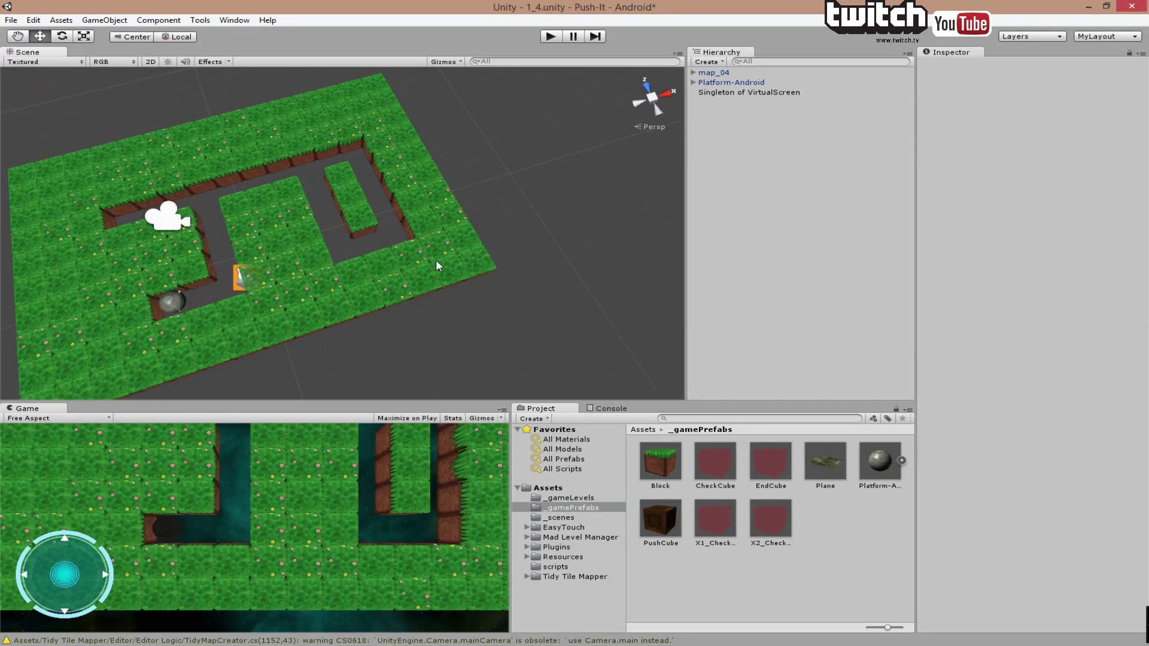
Add the Plane prefab from _gamePrefabs to the scene as the corridor floor.
left_click_drag(263, 298, 317, 258, "alt")
left_click(825, 458)
left_click_drag(825, 459, 815, 336)
left_click_drag(614, 291, 499, 250, "alt")
scroll(492, 251, "down", 6)
right_click_drag(478, 205, 477, 181)
left_click_drag(478, 181, 474, 246, "alt")
Scale the Plane to about 1.46 in X and 0.89 in Z so it lies under the corridors.
left_click_drag(309, 284, 287, 288)
left_click(86, 36)
left_click_drag(287, 284, 306, 284)
left_click_drag(498, 285, 644, 246, "alt")
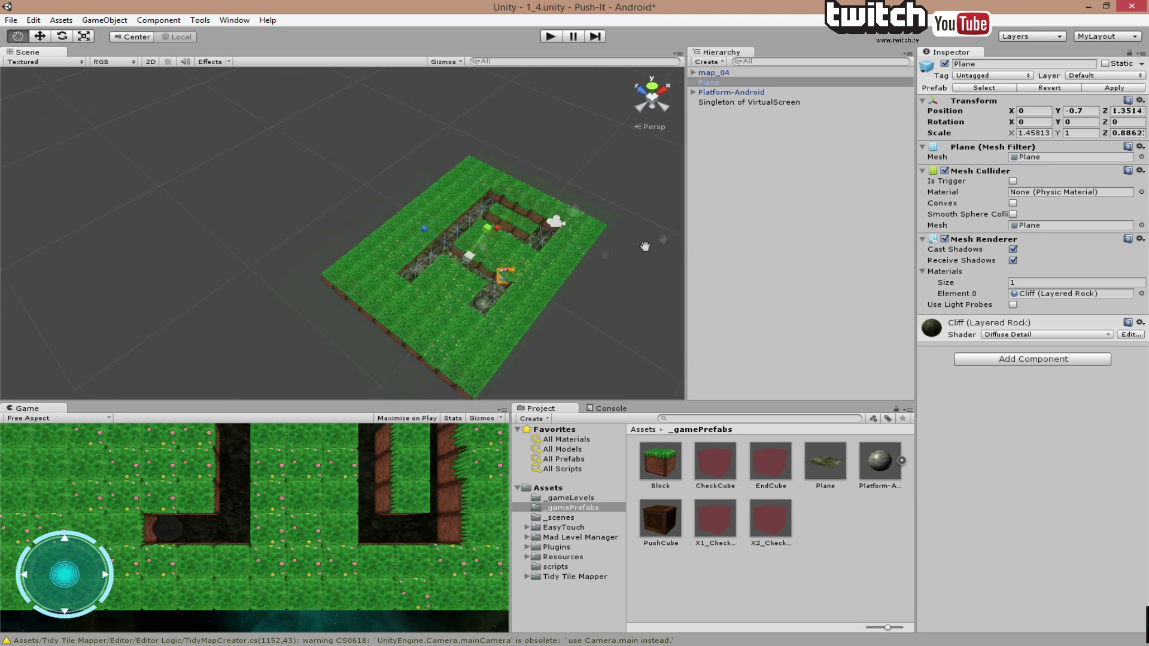
middle_click_drag(644, 246, 493, 168)
Set the Plane's Y position to 0.
left_click(42, 38)
left_click(340, 172)
middle_click_drag(543, 291, 516, 237)
scroll(516, 237, "up", 1)
scroll(516, 235, "up", 2)
left_click(723, 82)
left_click(1094, 111)
type("0")
left_click(837, 62)
left_click(841, 72)
left_click(836, 92)
Check the floor height inside the corridors up close and select the Plane's Y position for editing.
right_click_drag(634, 199, 482, 123)
middle_click_drag(628, 371, 446, 241)
scroll(447, 239, "up", 10)
scroll(465, 174, "down", 8)
middle_click_drag(465, 175, 436, 249)
key("f")
mouse_move(449, 202)
middle_mouse_down()
mouse_move(436, 216)
mouse_move(442, 202)
middle_mouse_up()
left_click(432, 238)
left_click_drag(512, 126, 504, 151)
left_click(733, 73)
left_click(731, 82)
left_click(1081, 111)
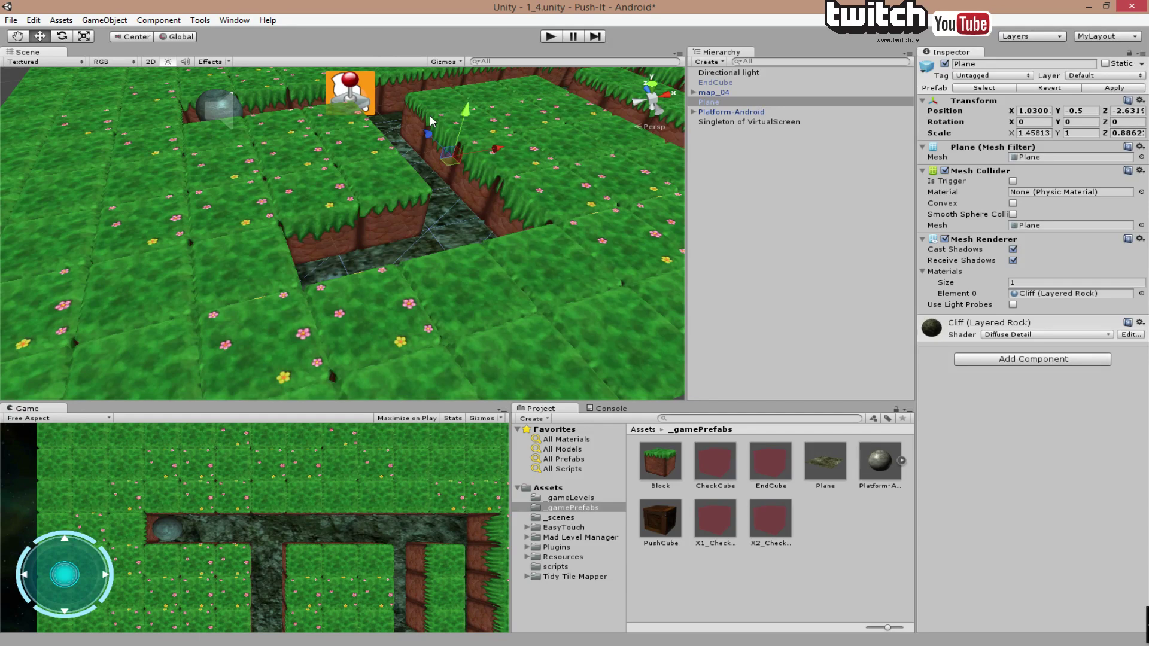
Lower the Plane to a Y position of -0.5 so it forms the floor beneath the grass blocks.
middle_click_drag(430, 120, 403, 146)
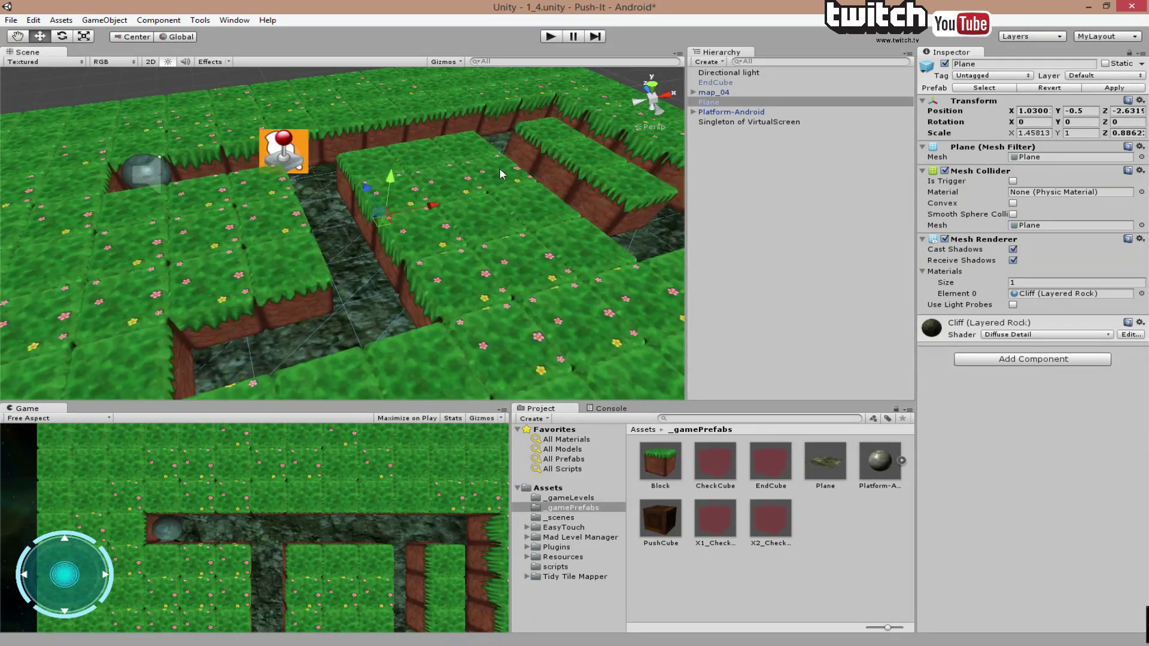
right_click_drag(500, 170, 471, 184)
middle_click_drag(471, 185, 538, 241)
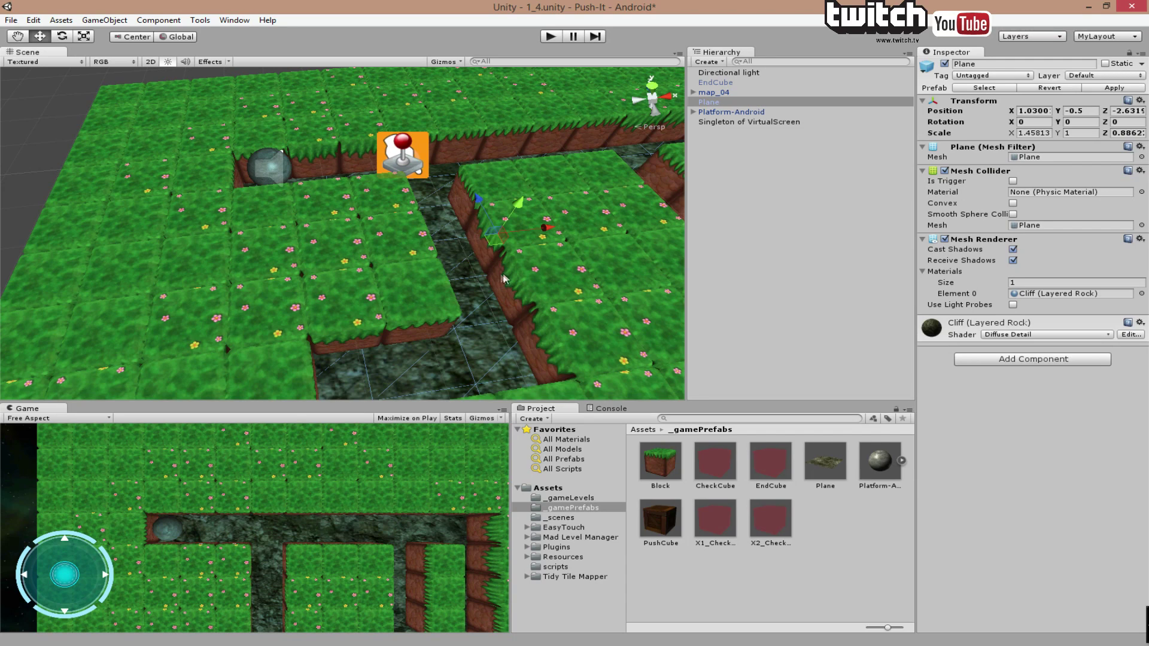
middle_click_drag(510, 288, 389, 185)
scroll(466, 249, "up", 6)
left_click(1090, 111)
scroll(587, 254, "up", 8)
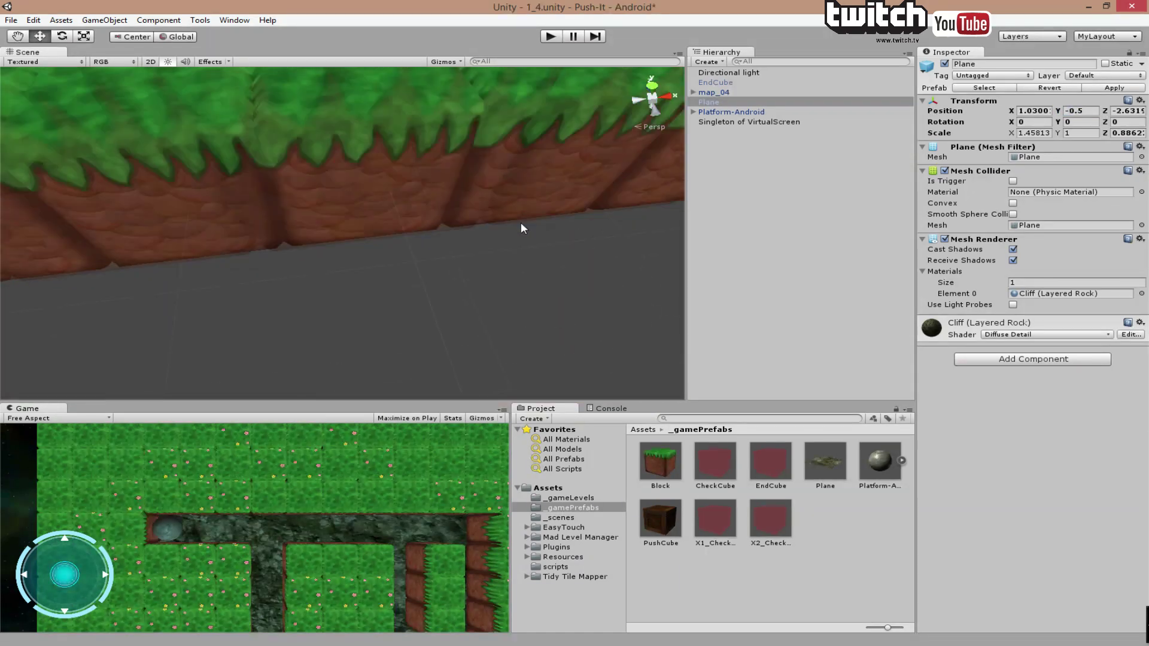
scroll(522, 227, "down", 6)
Reposition the map and the Plane so that the player sphere sits at the left end of the upper corridor.
left_click_drag(513, 226, 482, 190, "alt")
middle_click_drag(482, 190, 439, 165)
middle_click_drag(324, 130, 320, 293)
left_click_drag(332, 209, 350, 322, "alt")
middle_click_drag(339, 157, 401, 262)
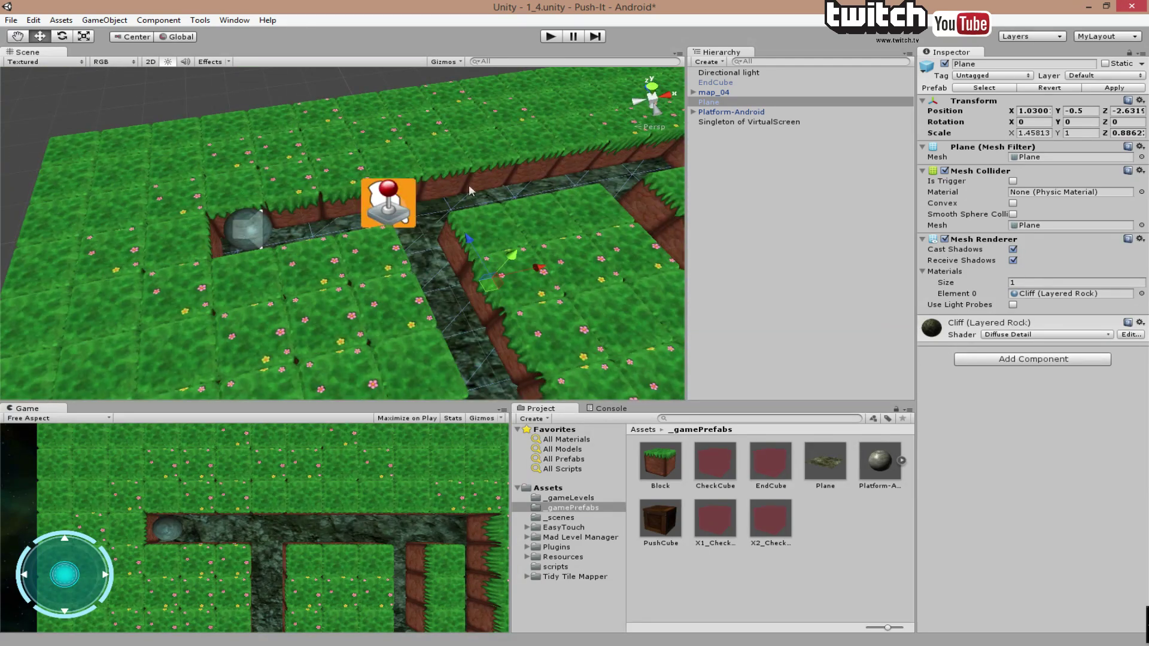
Play-test the level by steering the sphere with the on-screen joystick, and stop the game.
left_click(551, 37)
mouse_move(69, 579)
left_mouse_down()
mouse_move(202, 559)
mouse_move(245, 584)
mouse_move(86, 641)
mouse_move(14, 589)
mouse_move(83, 304)
left_mouse_up()
left_click(546, 39)
Select the published map and examine how its corridors line up with the floor and the player sphere.
right_click_drag(503, 314, 258, 320)
scroll(539, 249, "down", 3)
right_click_drag(538, 249, 449, 207)
scroll(449, 206, "up", 4)
middle_click_drag(448, 207, 483, 223)
scroll(483, 222, "down", 5)
scroll(484, 222, "down", 2)
left_click(268, 127)
left_click_drag(82, 264, 459, 224, "alt")
middle_click_drag(422, 243, 448, 223)
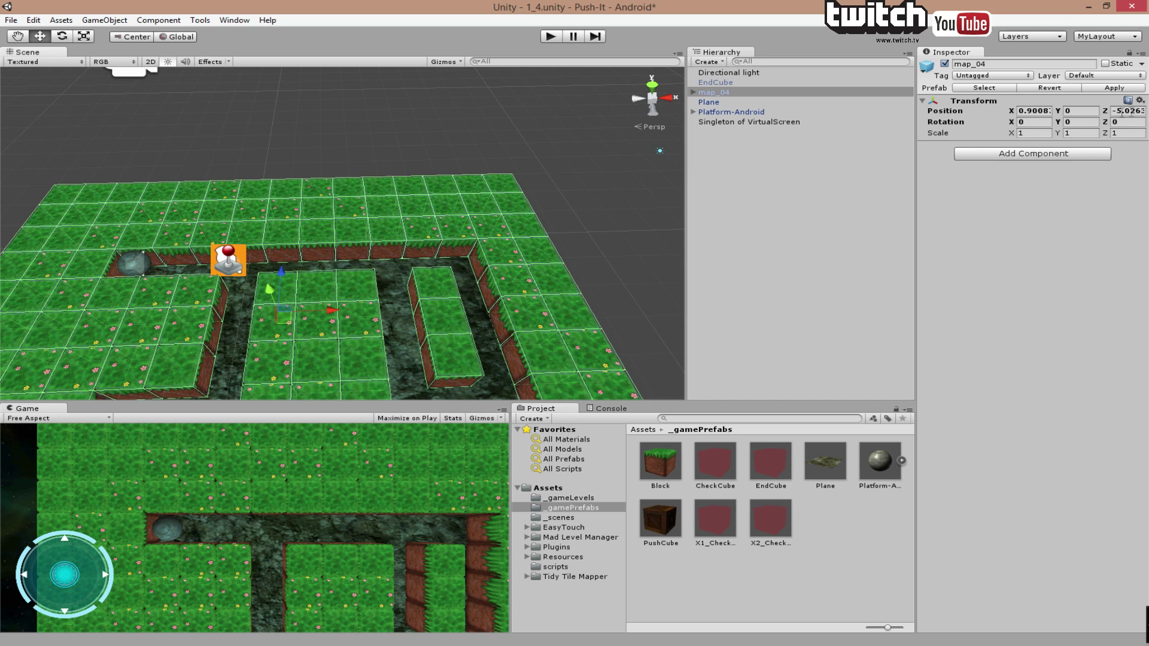
Round off map_04's position by setting X to 1 and Z to -5.
left_click(754, 82, "ctrl")
left_click(754, 92)
left_click(752, 101, "ctrl")
left_click(751, 93)
left_click(747, 151)
left_click(737, 94)
left_click(1035, 110)
double_click(1034, 111)
type("1")
key("Tab")
key("Tab")
type("-5")
Select Platform-Android, check up close how the player sphere sits at the start of the upper corridor, and clear the selection.
middle_click_drag(226, 132, 343, 118)
scroll(313, 196, "up", 7)
middle_click_drag(43, 245, 353, 242)
left_click(742, 111)
middle_click_drag(179, 275, 315, 320)
left_click_drag(300, 287, 421, 268, "alt")
scroll(433, 213, "up", 4)
mouse_move(435, 210)
middle_mouse_down()
mouse_move(418, 211)
mouse_move(431, 220)
mouse_move(413, 244)
mouse_move(372, 195)
mouse_move(417, 224)
middle_mouse_up()
right_click_drag(418, 224, 272, 113)
middle_click_drag(383, 386, 347, 349)
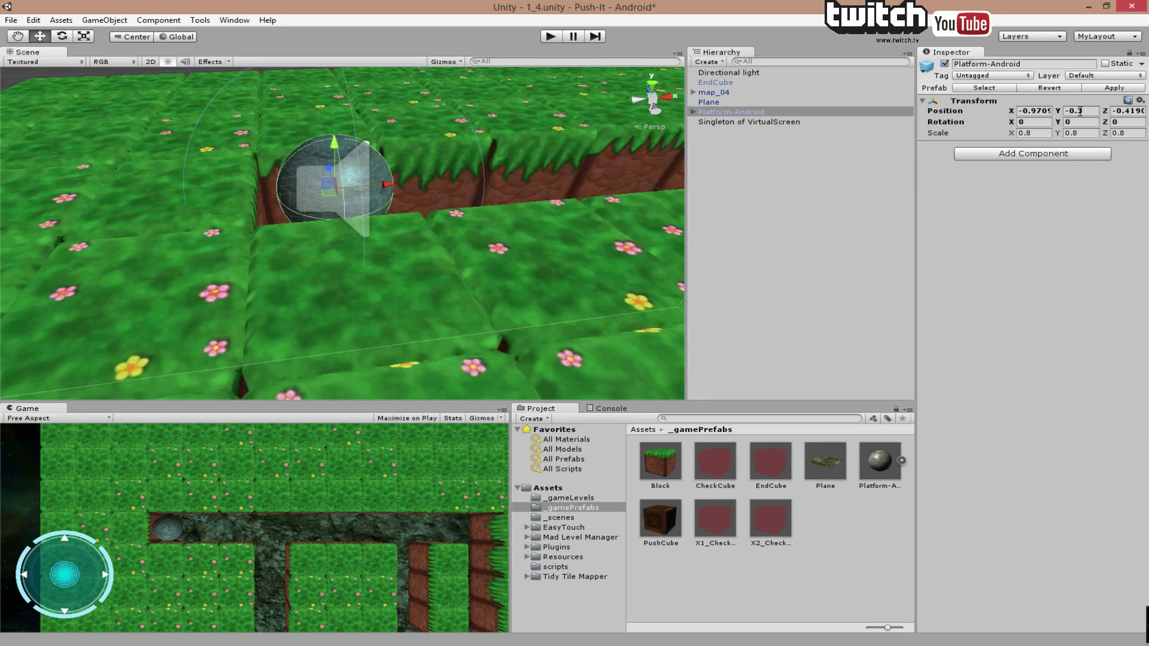
left_click(762, 105)
scroll(566, 162, "down", 3)
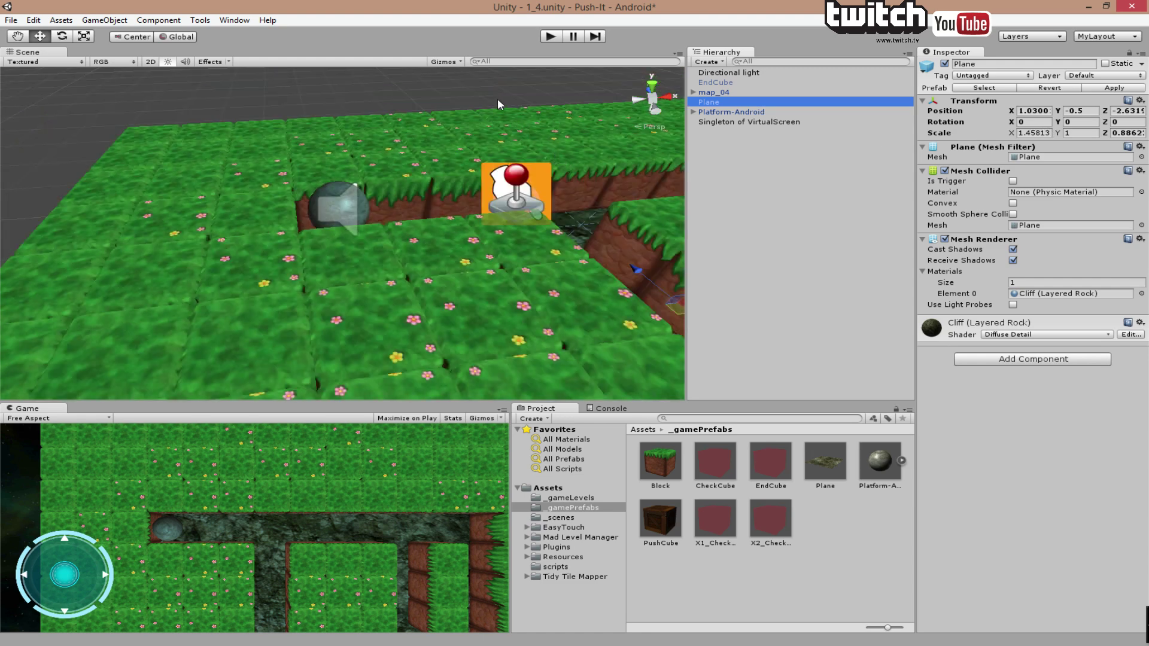
left_click(497, 99)
scroll(508, 119, "down", 5)
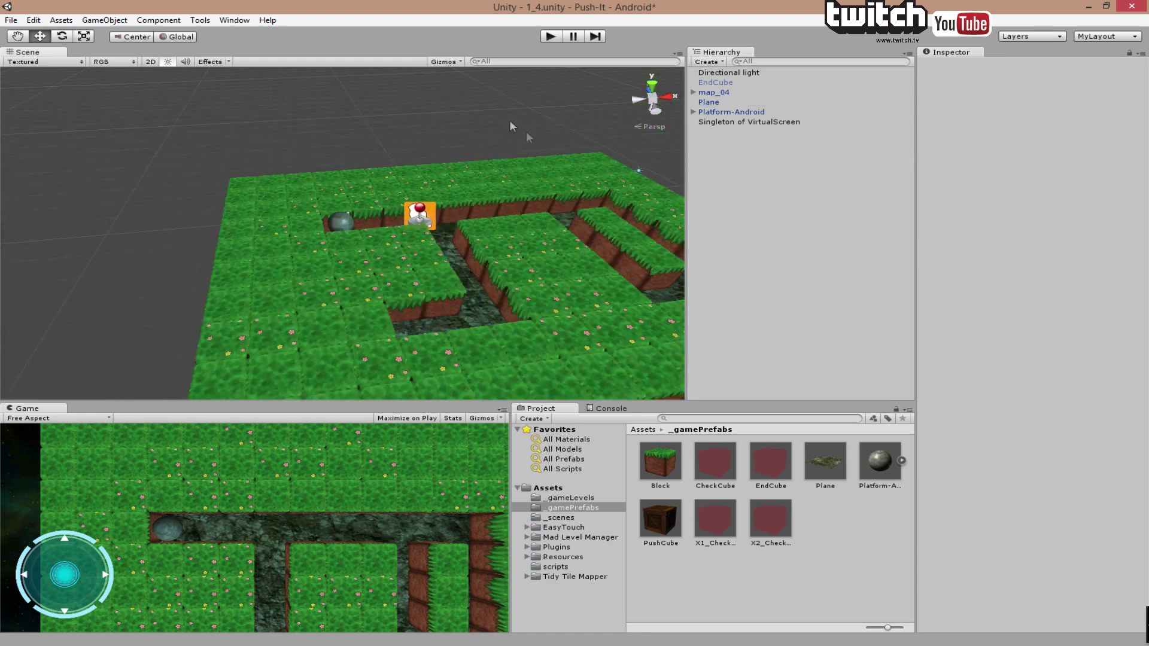
Place an EndCube prefab at the dead end of the lower corridor, at about X -2.01, Y 0.01, Z -5.00.
right_click_drag(525, 132, 409, 139)
middle_click_drag(509, 144, 346, 115)
right_click_drag(346, 114, 250, 236)
middle_click_drag(284, 188, 250, 234)
scroll(250, 233, "up", 5)
mouse_move(249, 233)
right_mouse_down()
mouse_move(263, 240)
mouse_move(231, 234)
right_mouse_up()
middle_click_drag(256, 212, 290, 223)
key("w")
left_click_drag(770, 462, 358, 247)
left_click_drag(362, 203, 362, 203)
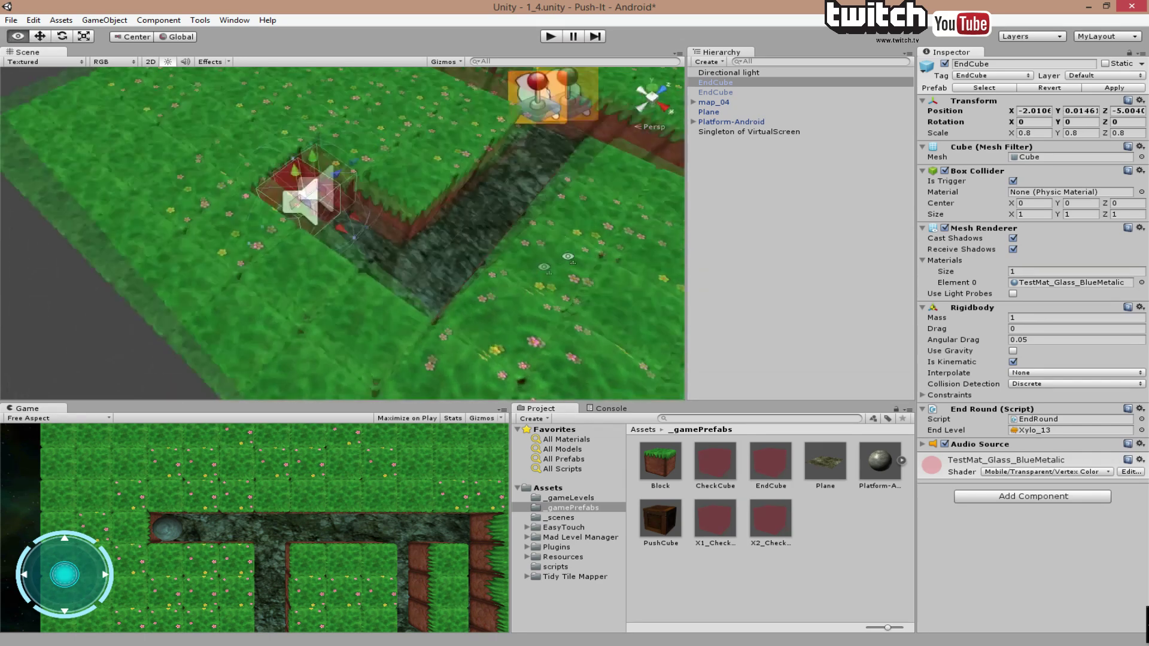